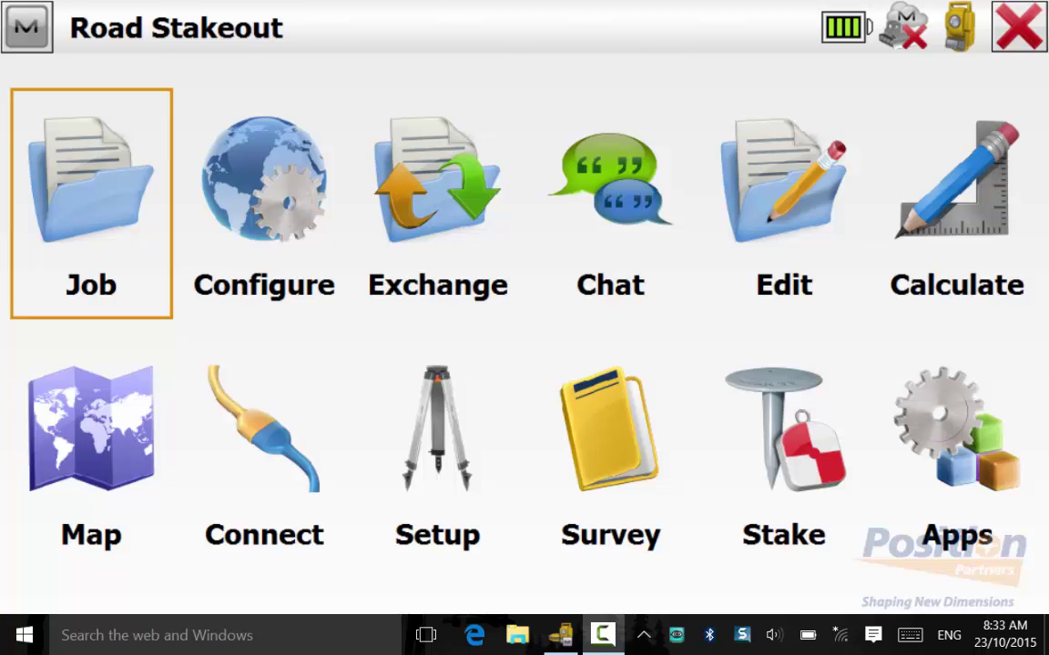
- Start a backsight setup and choose PPWA107 from the map as the occupation point
{"action": "left_click", "coordinate": [433, 428]}
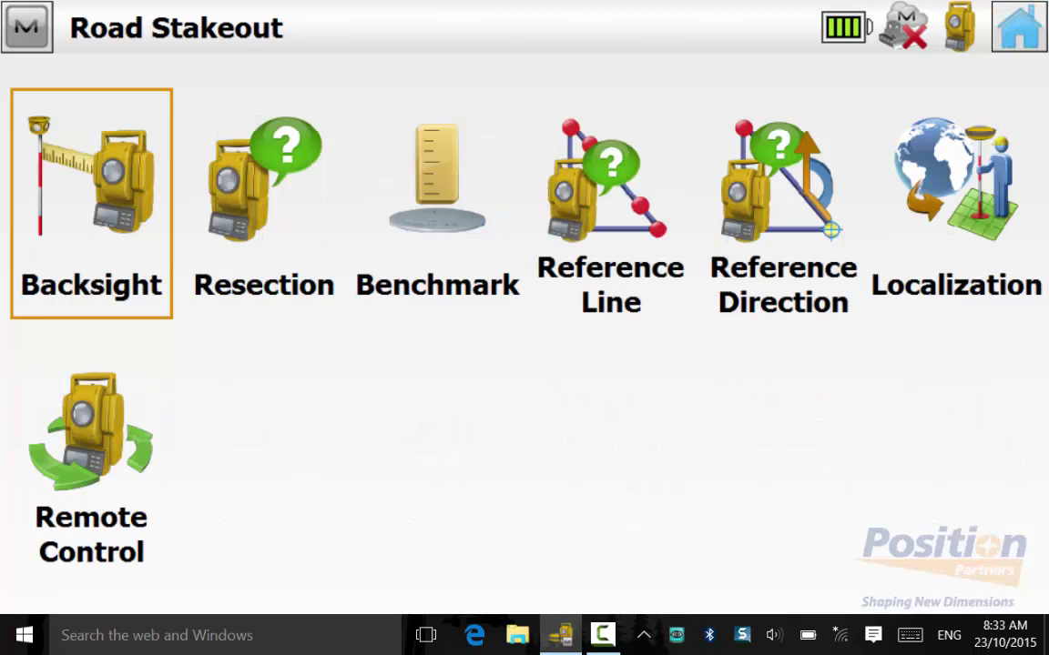
{"action": "left_click", "coordinate": [82, 216]}
{"action": "left_click", "coordinate": [698, 145]}
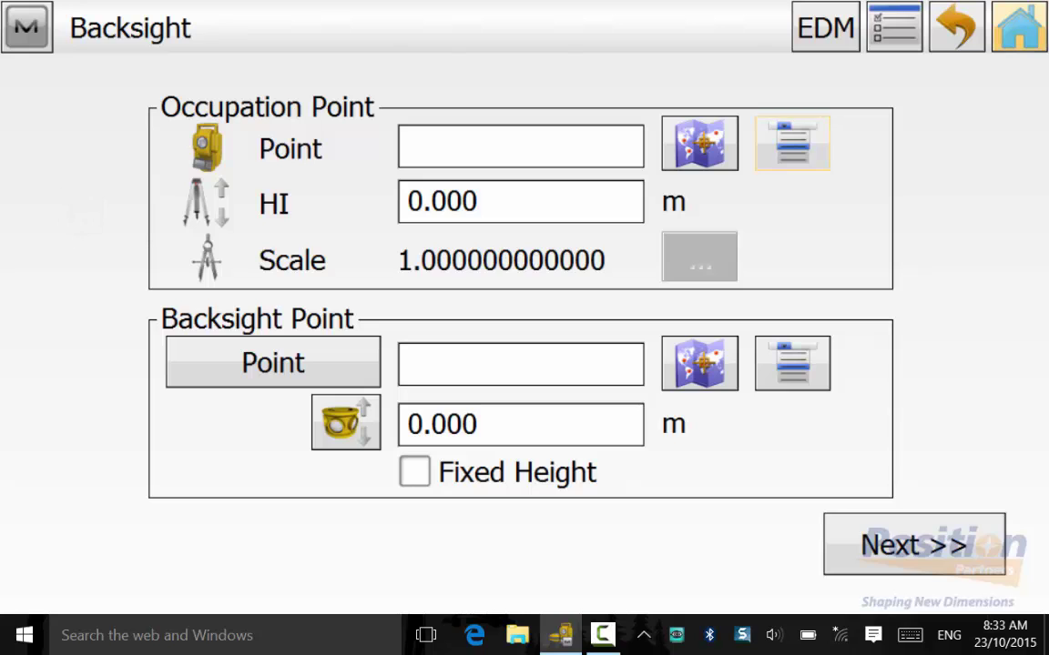
{"action": "left_click", "coordinate": [614, 455]}
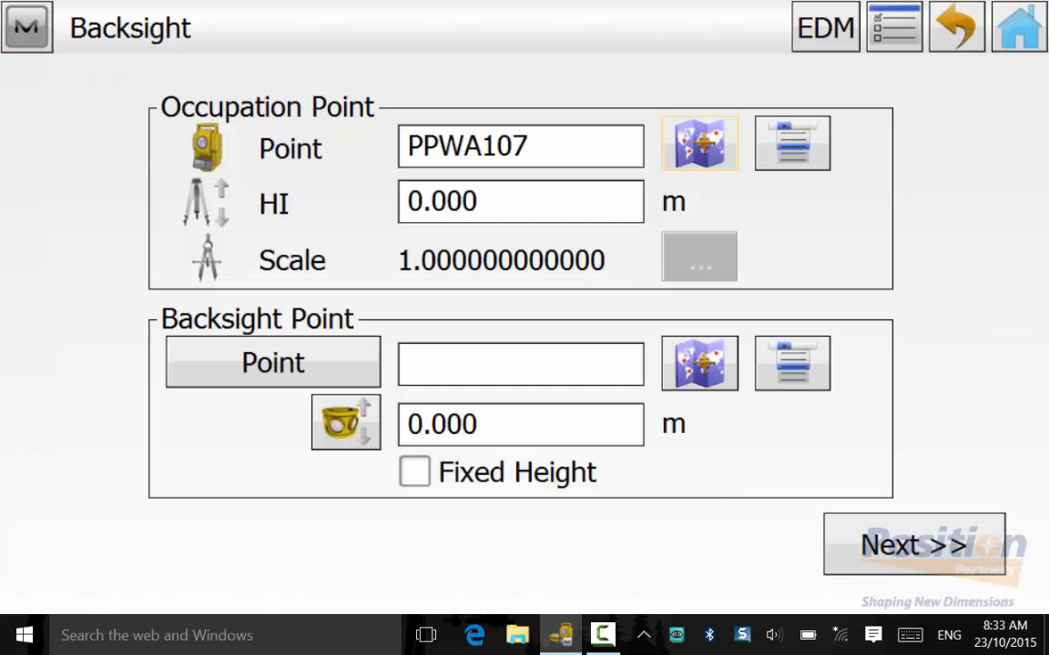
- Set the instrument height at the occupation point to 1.465 m
{"action": "left_click", "coordinate": [510, 202]}
{"action": "left_click", "coordinate": [122, 259]}
{"action": "left_click", "coordinate": [876, 494]}
{"action": "left_click", "coordinate": [364, 259]}
{"action": "left_click", "coordinate": [445, 259]}
{"action": "left_click", "coordinate": [955, 28]}
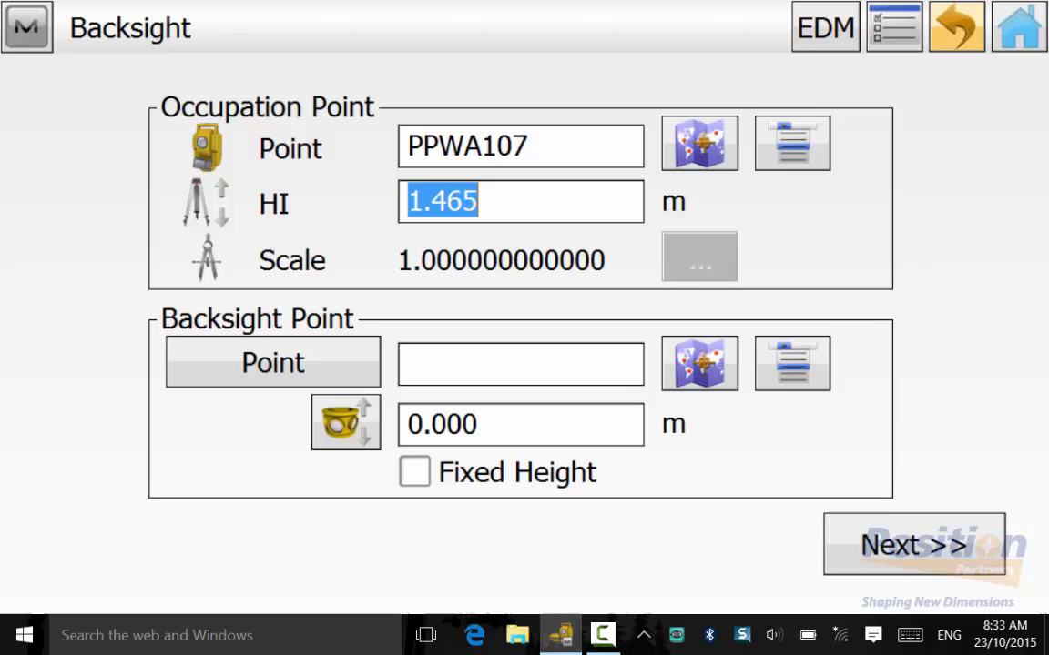
- Choose PPWA108 from the map as the backsight point, set its target height to 1.6 m and continue
{"action": "left_click", "coordinate": [792, 365]}
{"action": "left_click", "coordinate": [699, 364]}
{"action": "left_click", "coordinate": [548, 452]}
{"action": "left_click", "coordinate": [520, 424]}
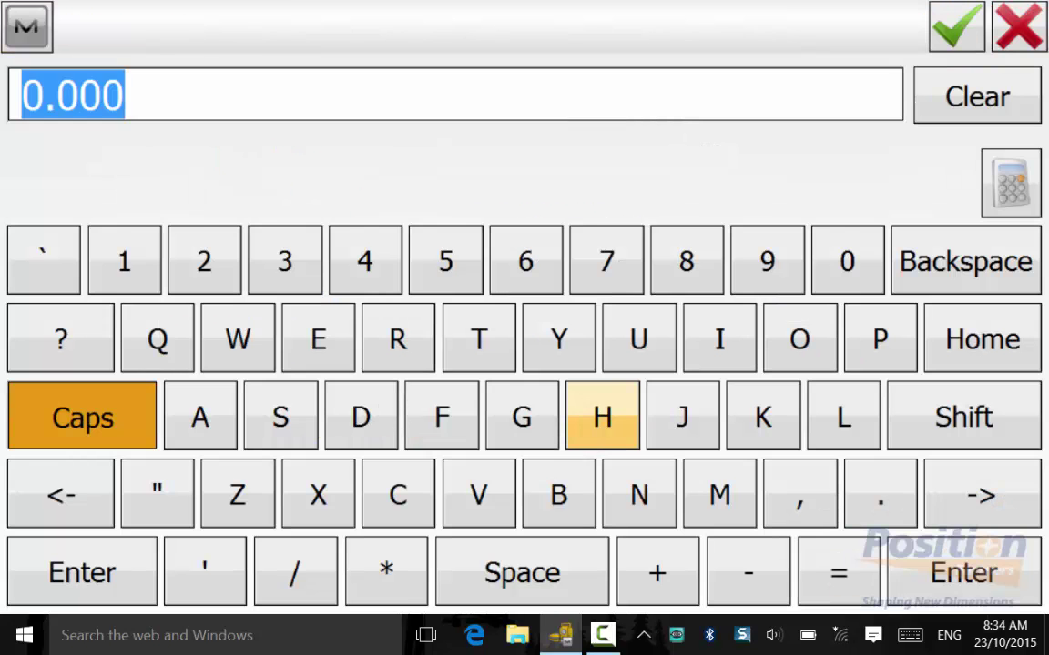
{"action": "type", "text": "1.6"}
{"action": "left_click", "coordinate": [955, 28]}
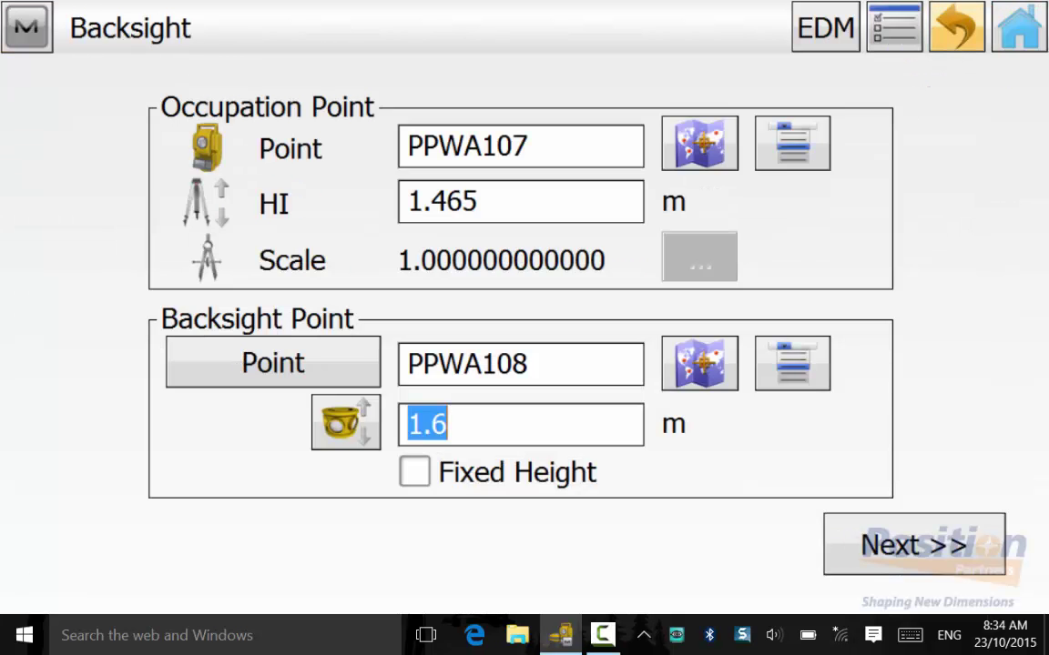
{"action": "left_click", "coordinate": [914, 545]}
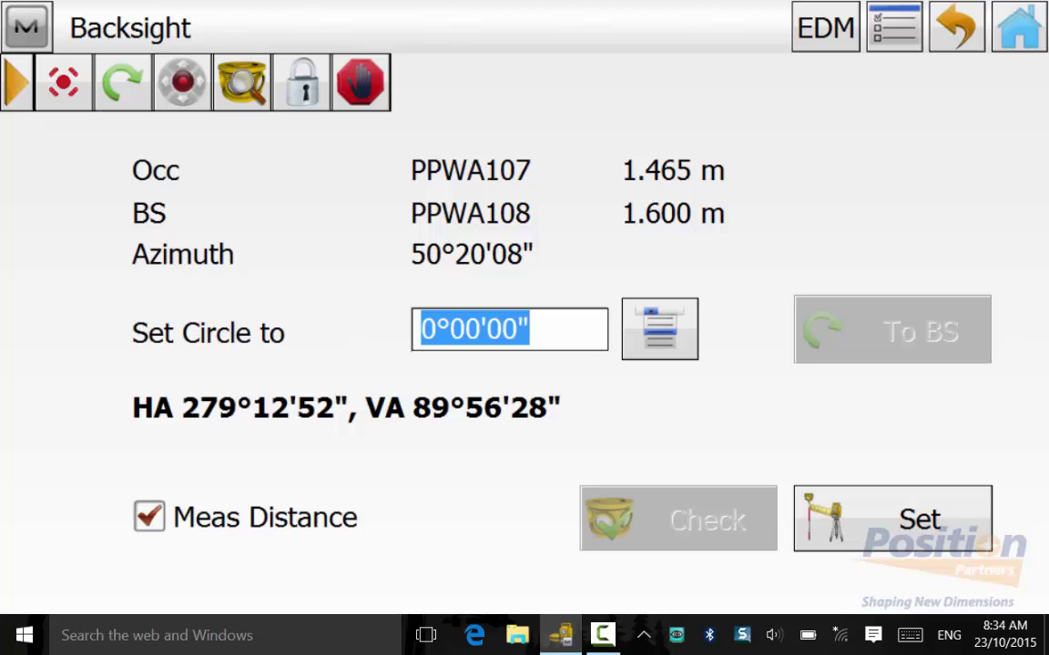
- Set the circle to the backsight azimuth of 50°20'08" and review the backsight error and coordinate results
{"action": "left_click", "coordinate": [660, 329]}
{"action": "left_click", "coordinate": [719, 276]}
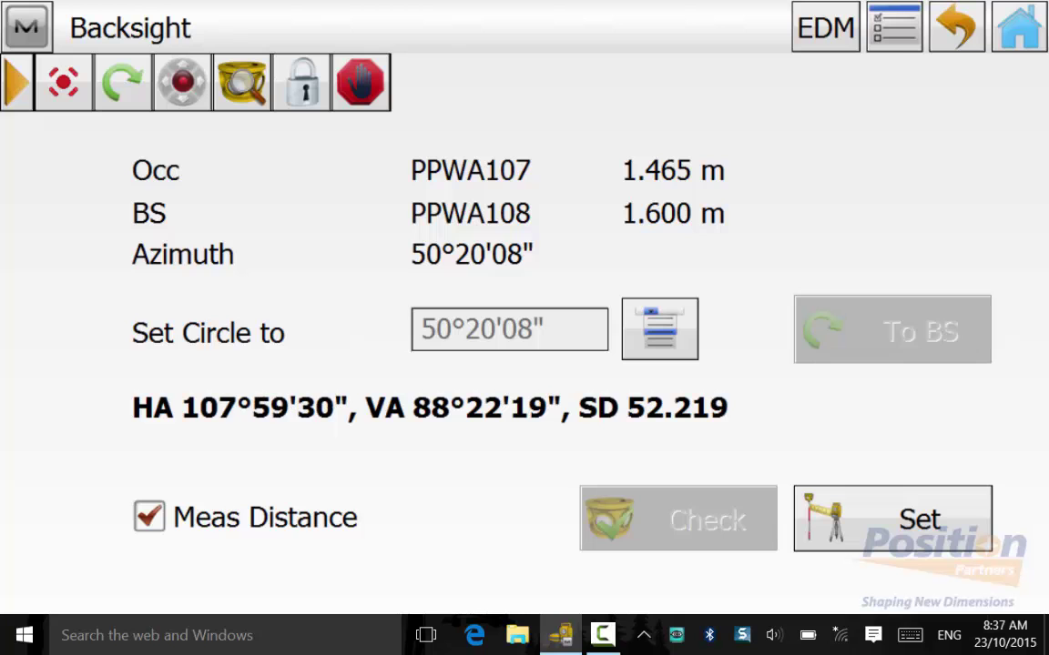
{"action": "scroll", "coordinate": [556, 319], "scroll_direction": "down", "scroll_amount": 10}
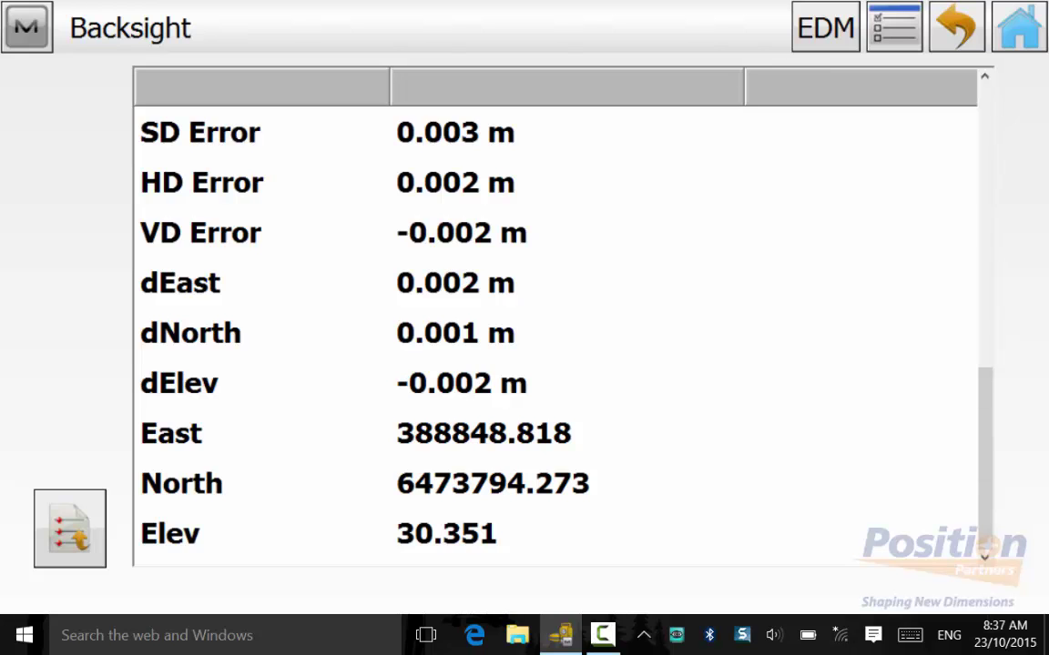
{"action": "left_click", "coordinate": [1019, 27]}
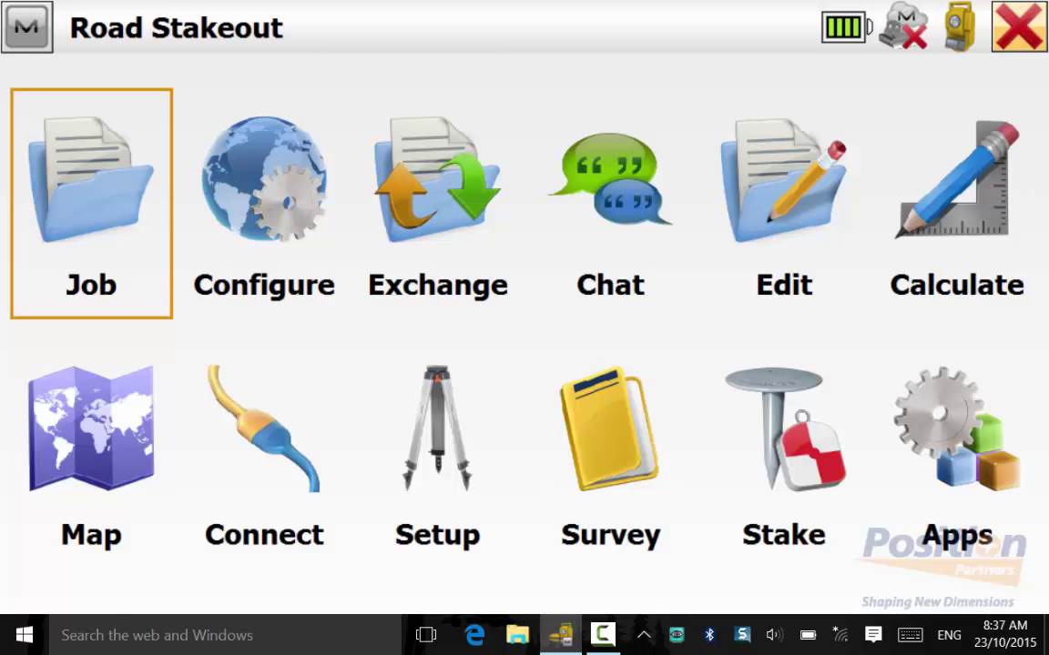
- Open surface stakeout and cycle the design type through Elevation and Road back to Surface
{"action": "left_click", "coordinate": [784, 437]}
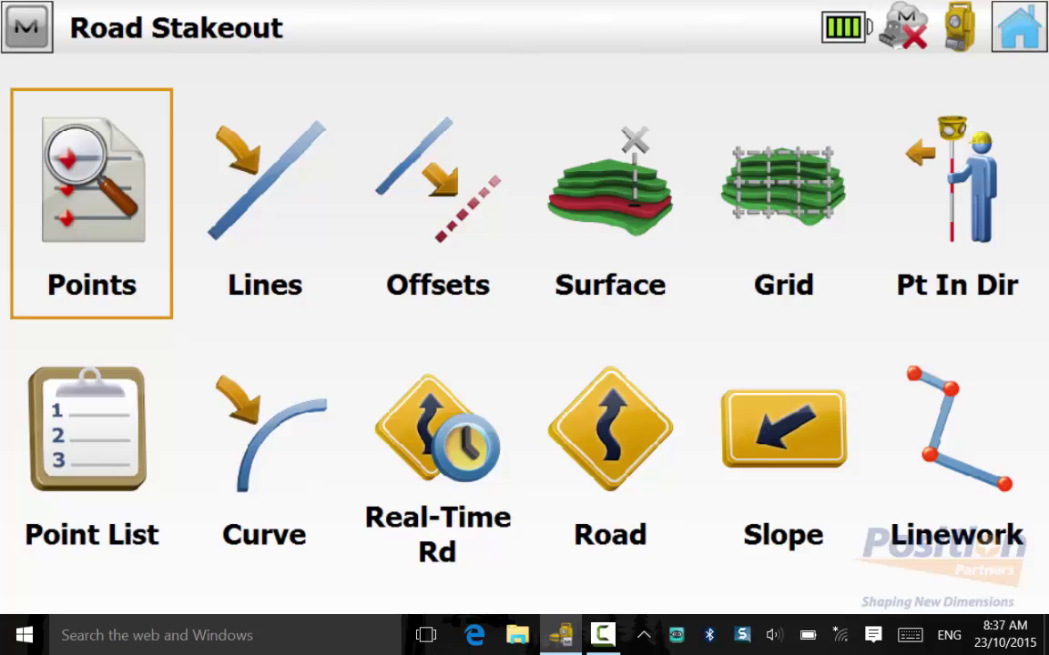
{"action": "left_click", "coordinate": [611, 182]}
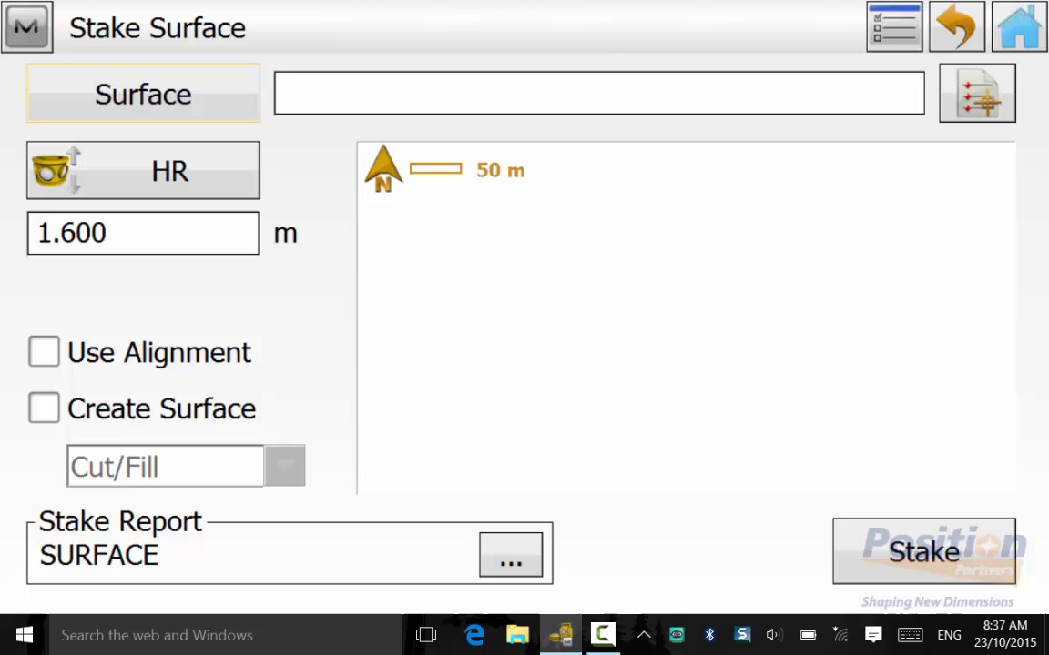
{"action": "left_click", "coordinate": [143, 94]}
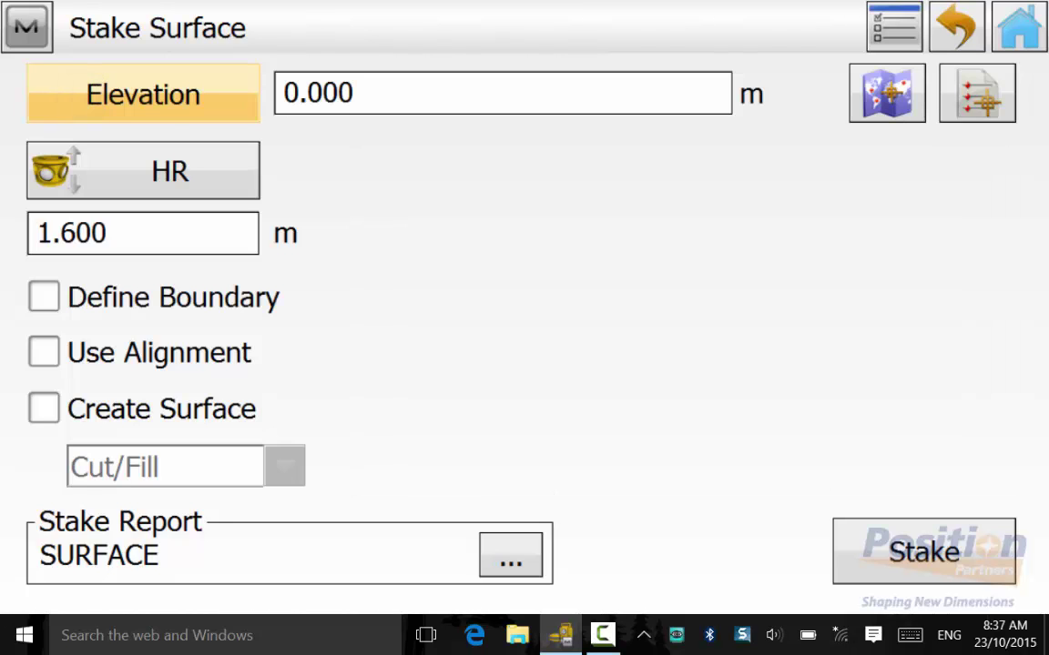
{"action": "left_click", "coordinate": [143, 93]}
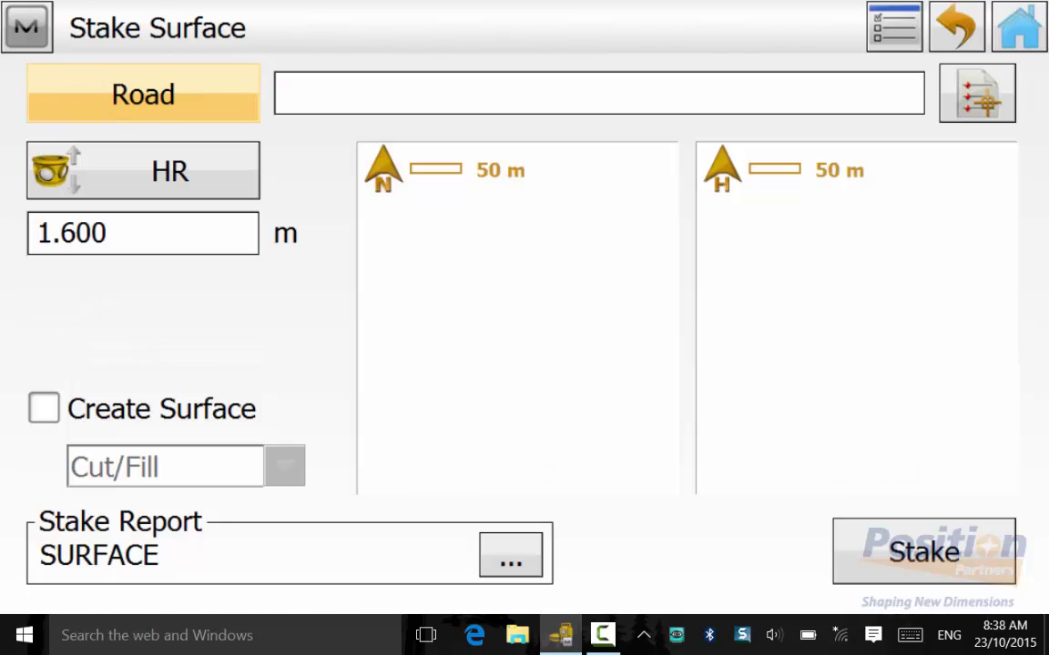
{"action": "left_click", "coordinate": [143, 93]}
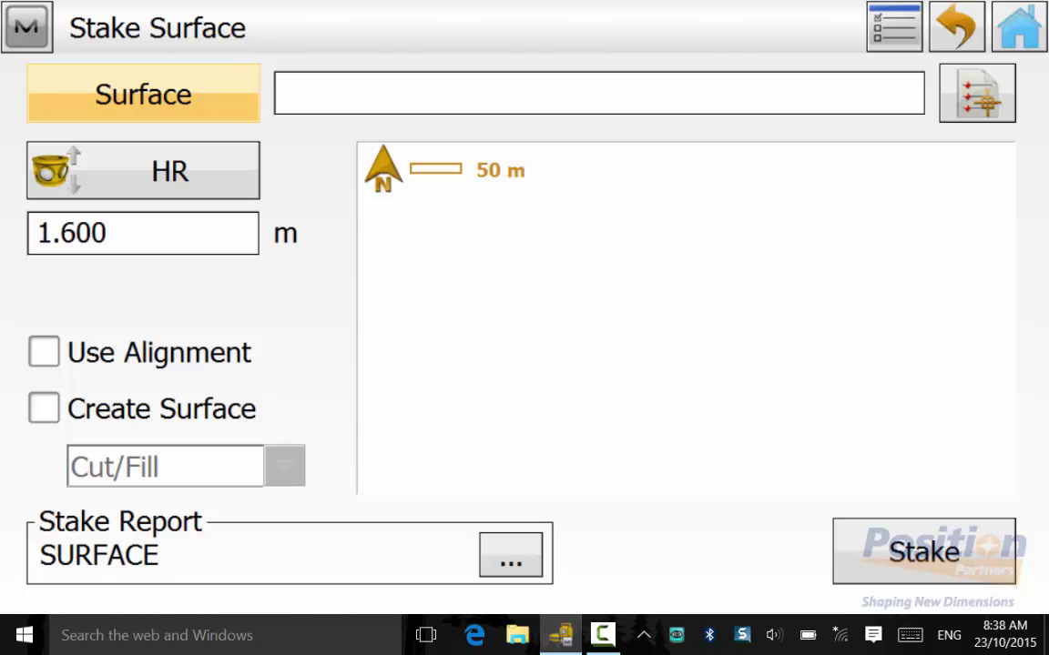
- Select DESIGN as the surface to stake and dismiss its surface information
{"action": "left_click", "coordinate": [977, 94]}
{"action": "left_click", "coordinate": [93, 165]}
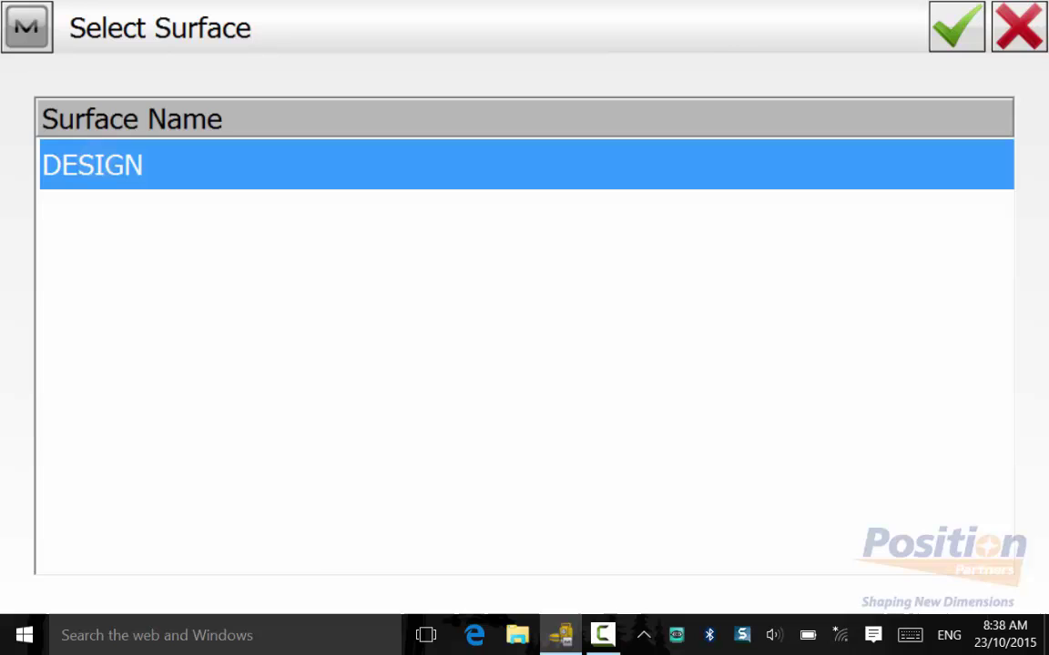
{"action": "left_click", "coordinate": [957, 26]}
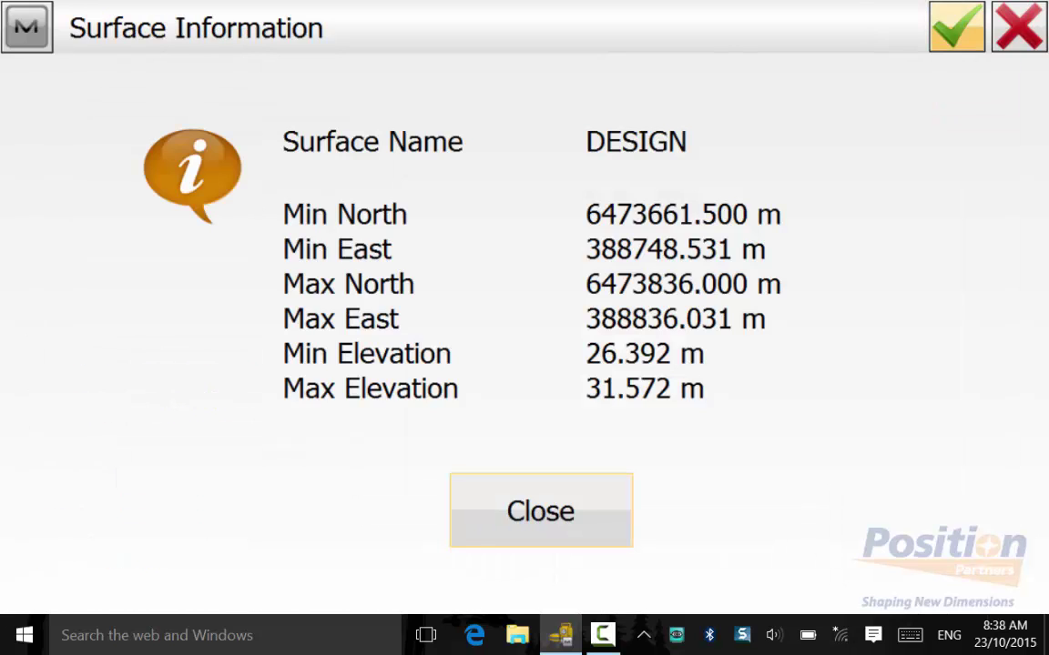
{"action": "left_click", "coordinate": [541, 511]}
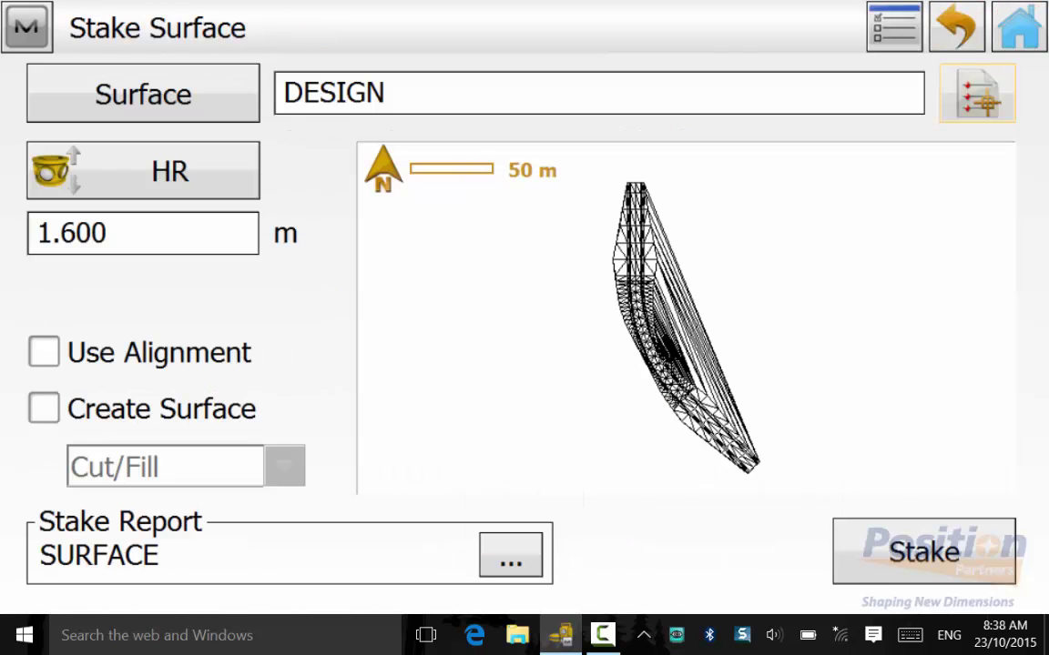
- Consult the help topic on staking a surface and close it
{"action": "left_click", "coordinate": [27, 26]}
{"action": "left_click", "coordinate": [70, 506]}
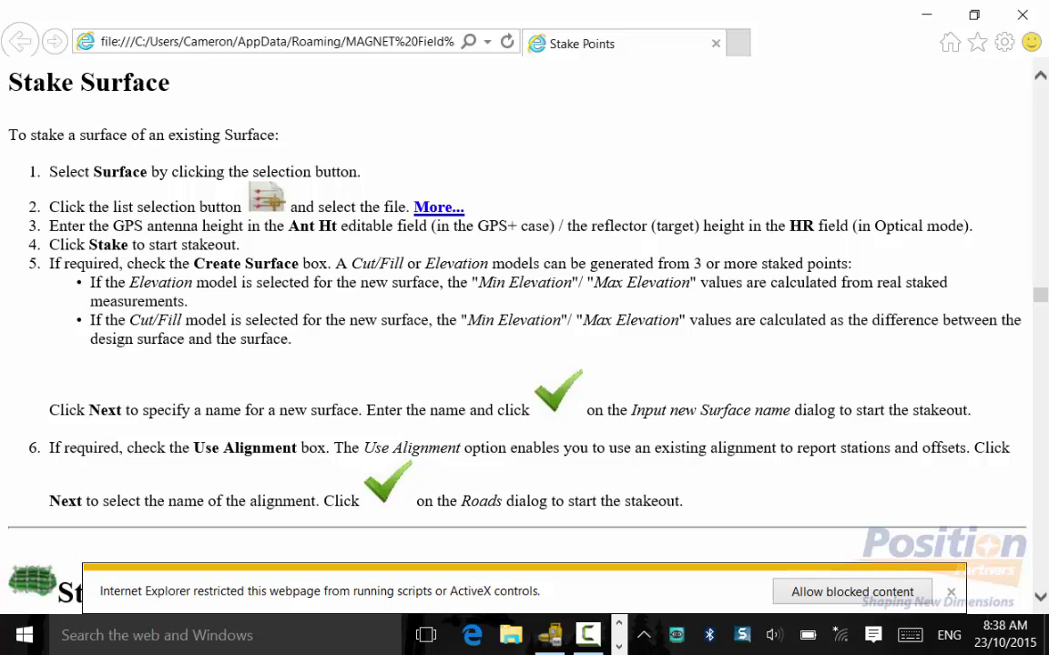
{"action": "left_click", "coordinate": [1022, 14]}
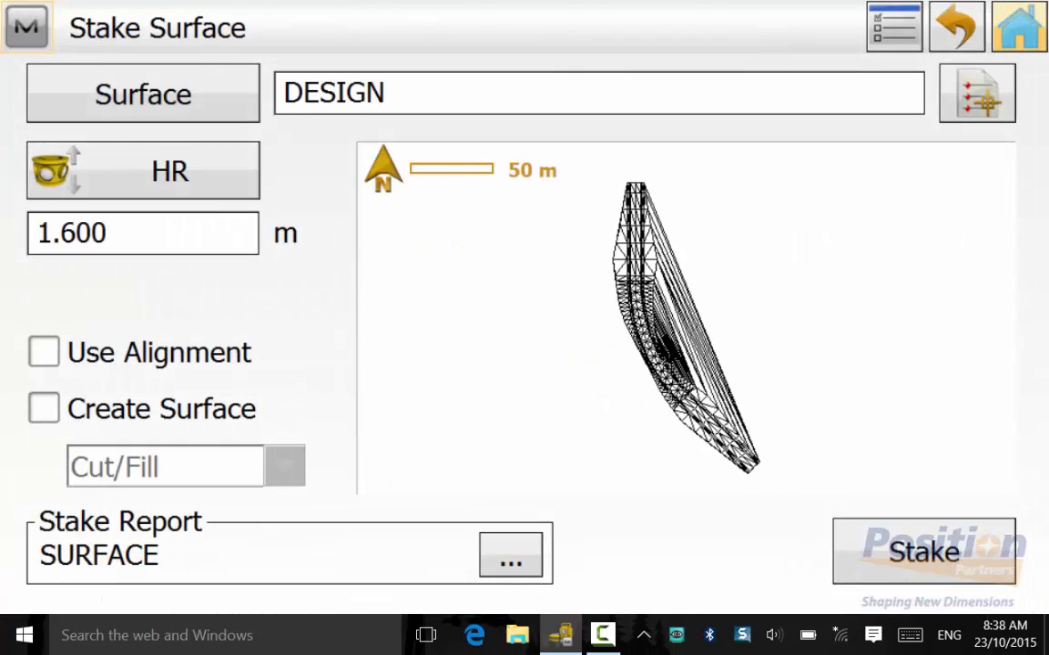
- Enable Use Alignment for the stakeout and view the contents of the SURFACE stake report
{"action": "left_click", "coordinate": [44, 352]}
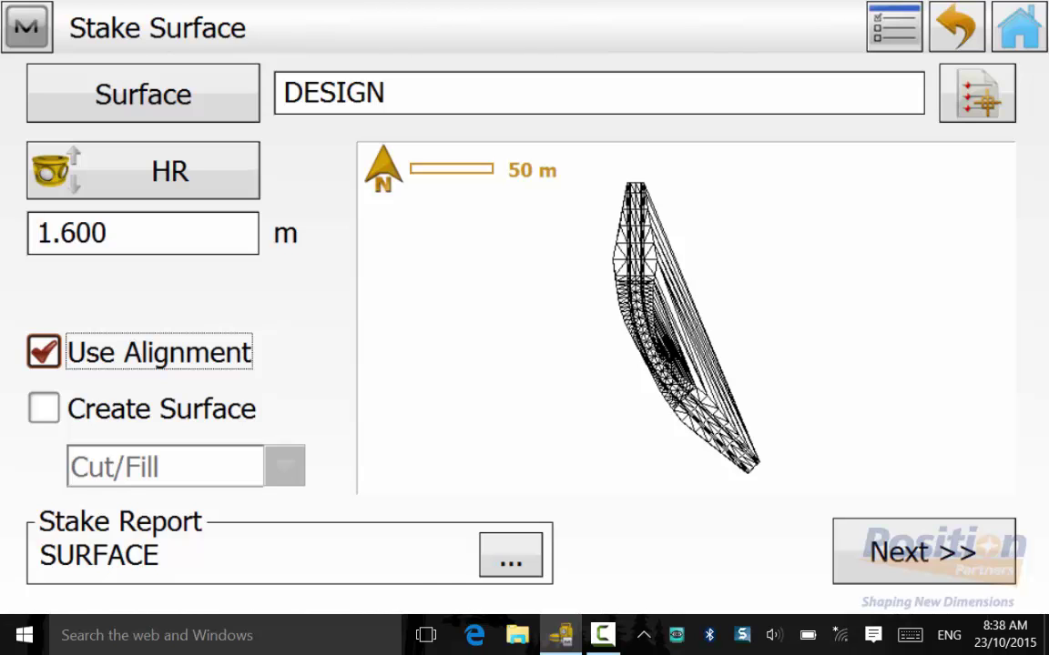
{"action": "left_click", "coordinate": [510, 556]}
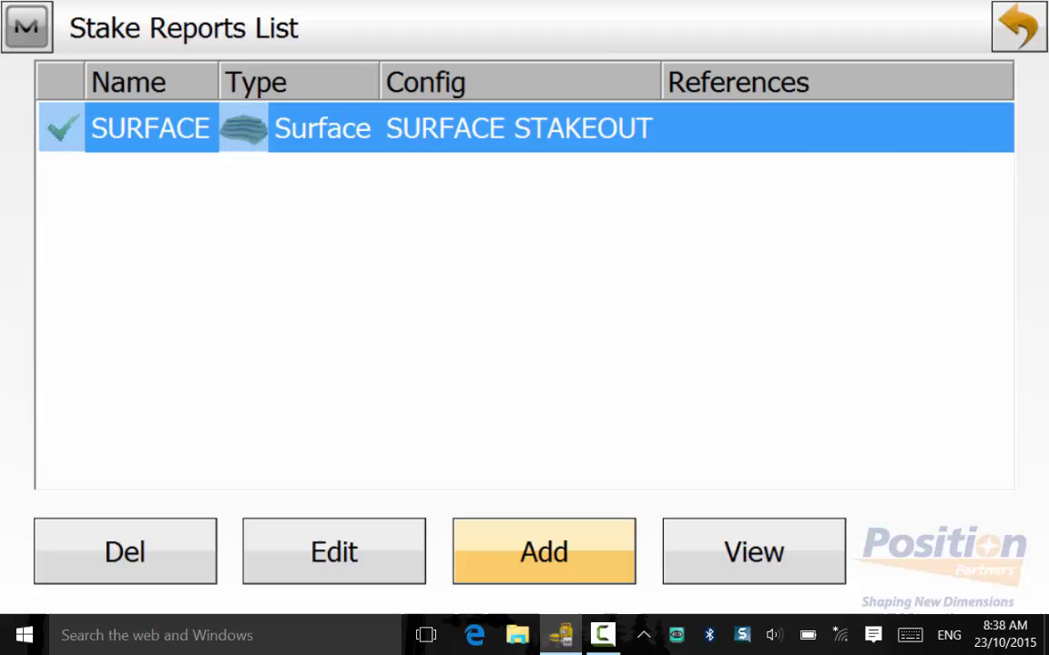
{"action": "left_click", "coordinate": [754, 553]}
{"action": "left_click_drag", "start_coordinate": [164, 575], "coordinate": [879, 574]}
{"action": "left_click", "coordinate": [1019, 27]}
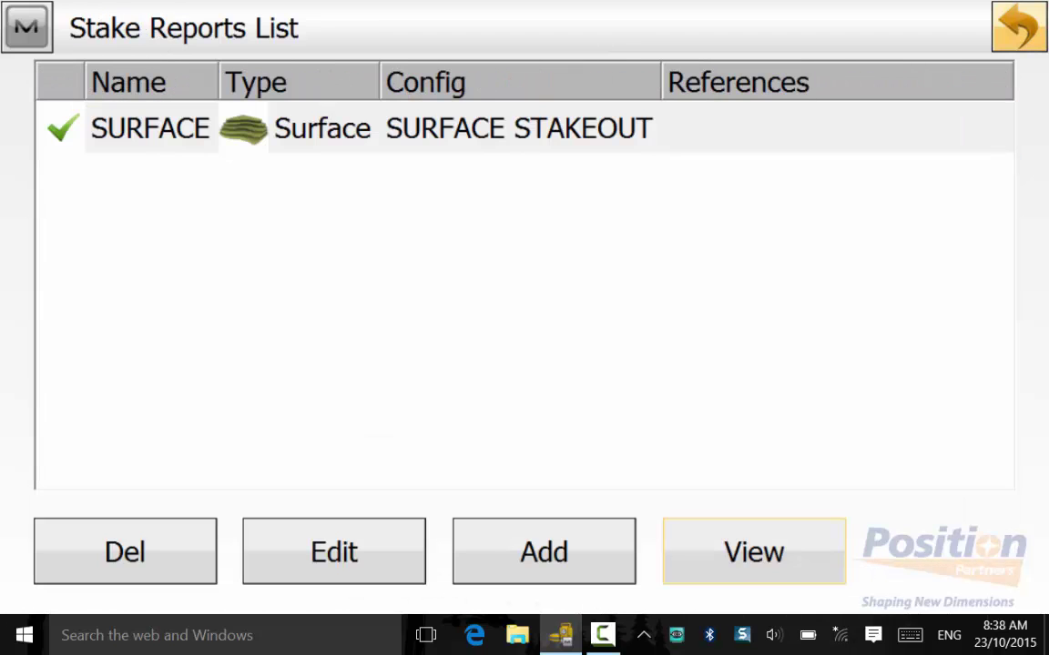
{"action": "left_click", "coordinate": [1019, 27]}
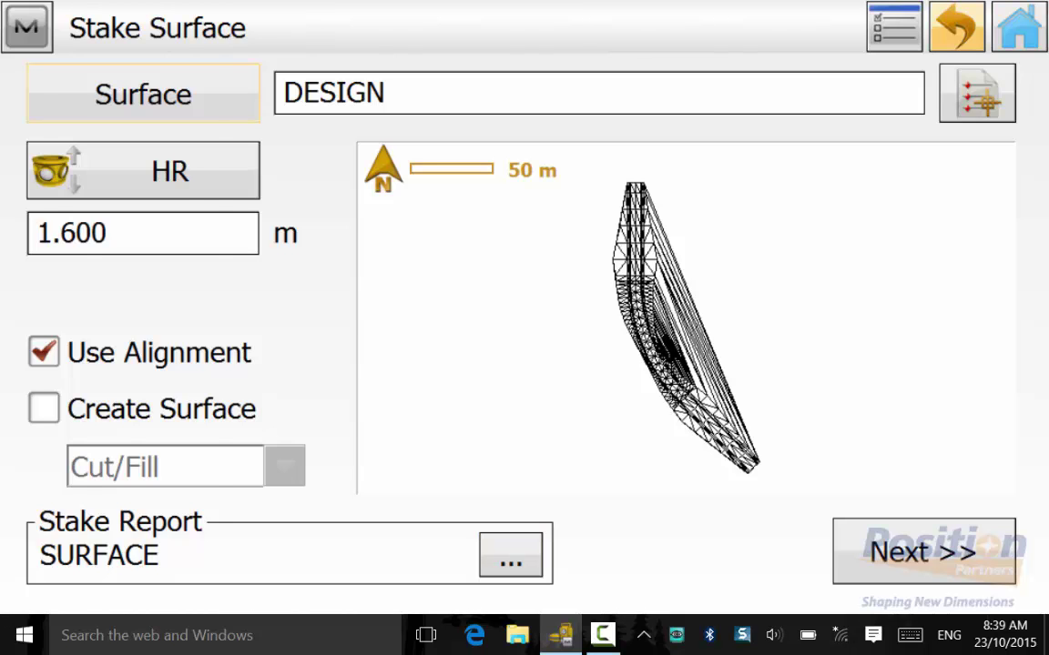
- Turn on the use of a reference centerline in the setup and define it by linework
{"action": "left_click", "coordinate": [27, 26]}
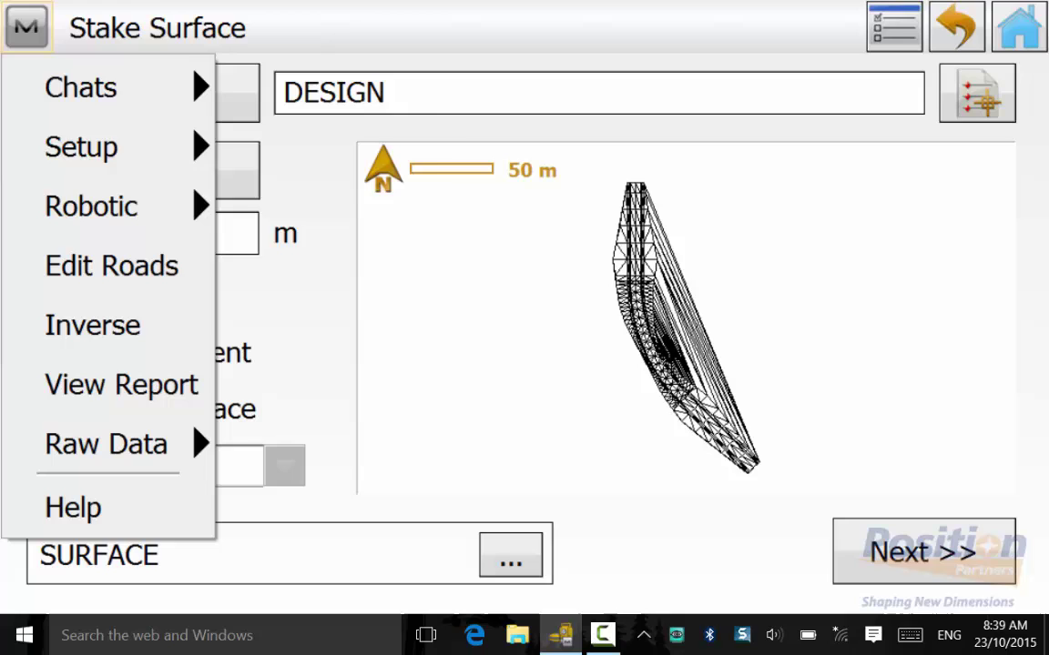
{"action": "left_click", "coordinate": [106, 147]}
{"action": "left_click", "coordinate": [337, 147]}
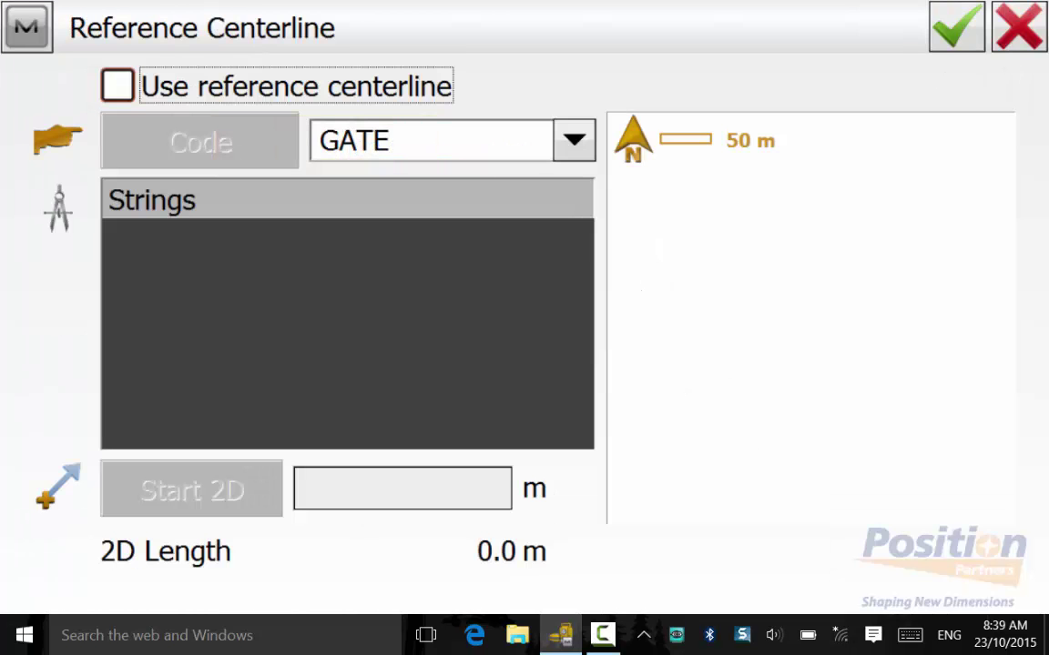
{"action": "left_click", "coordinate": [118, 86]}
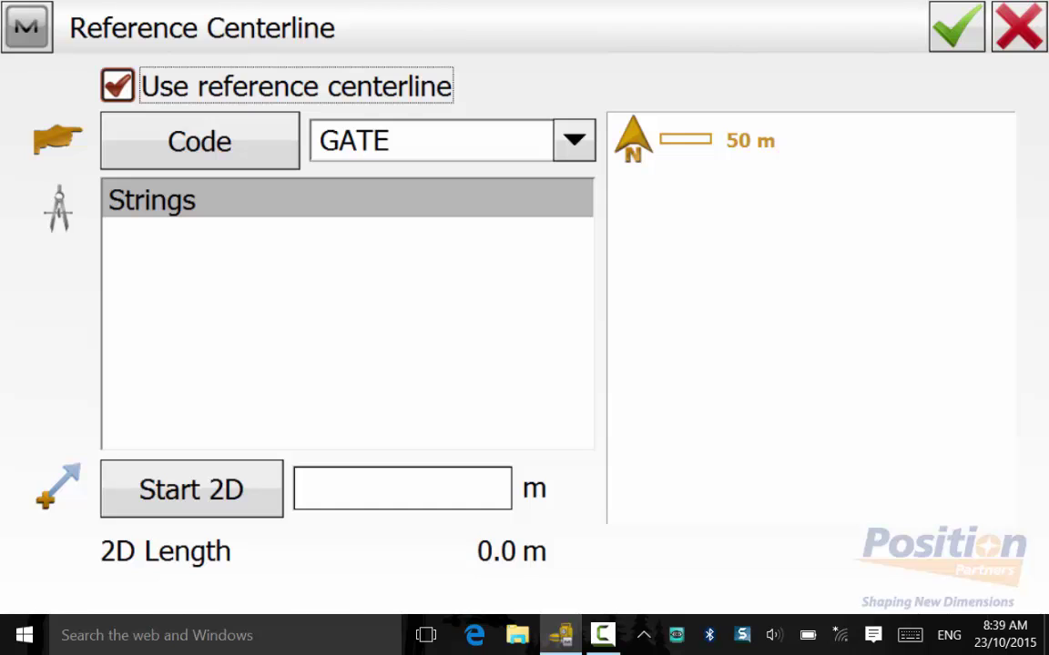
{"action": "left_click", "coordinate": [199, 141]}
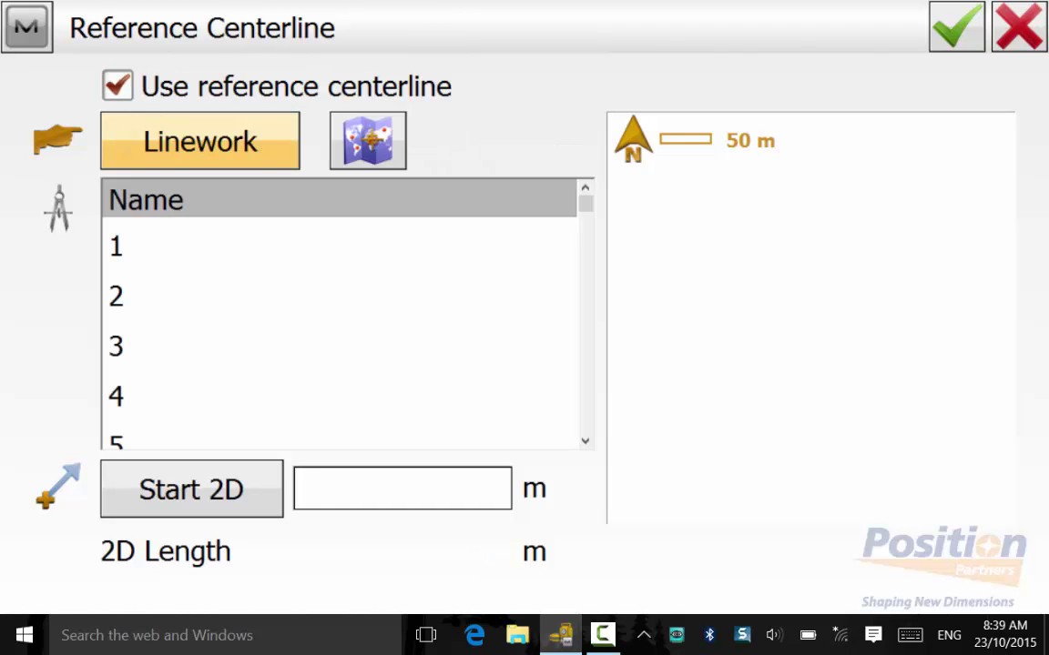
- Pick the green bent line just west of the road on the map as the reference centerline and accept it
{"action": "left_click", "coordinate": [368, 141]}
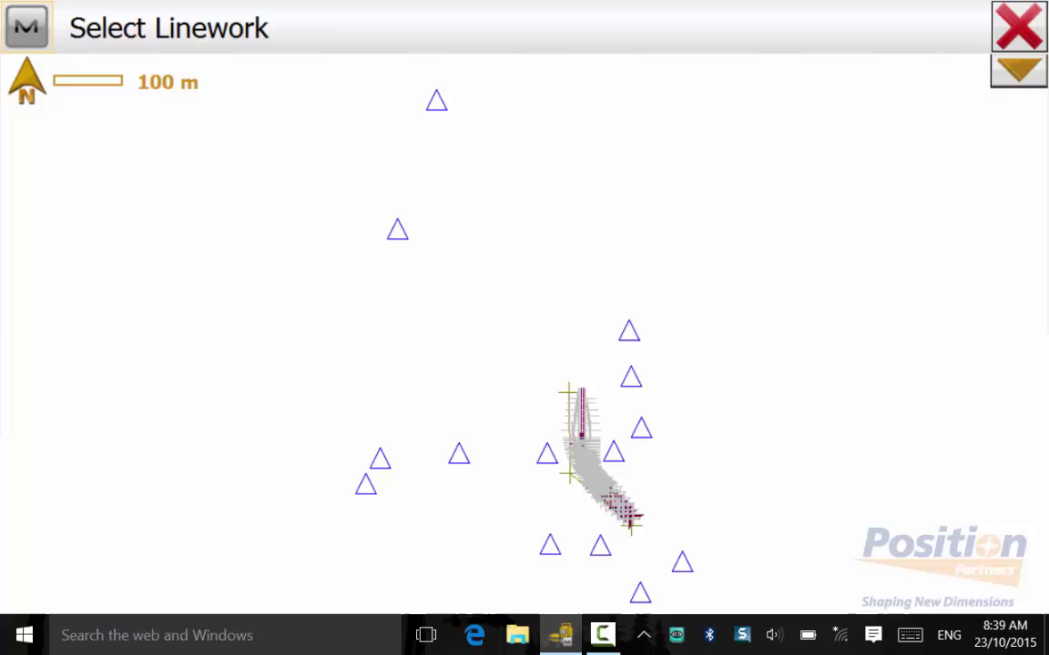
{"action": "left_click", "coordinate": [1019, 71]}
{"action": "left_click", "coordinate": [1018, 114]}
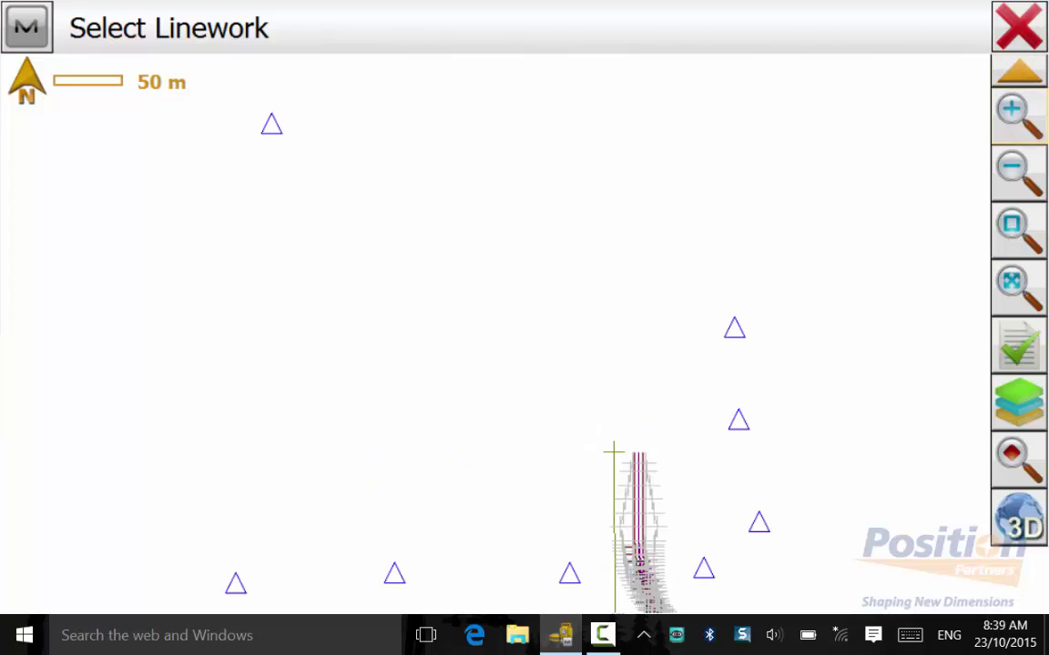
{"action": "left_click_drag", "start_coordinate": [852, 469], "coordinate": [707, 230]}
{"action": "left_click", "coordinate": [1019, 114]}
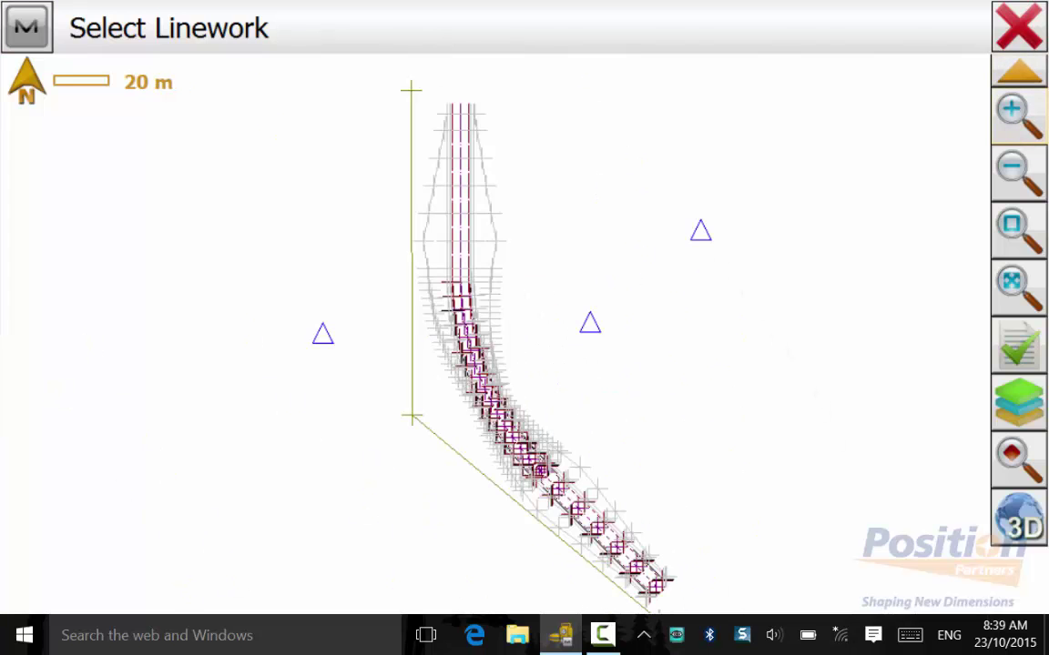
{"action": "left_click", "coordinate": [412, 366]}
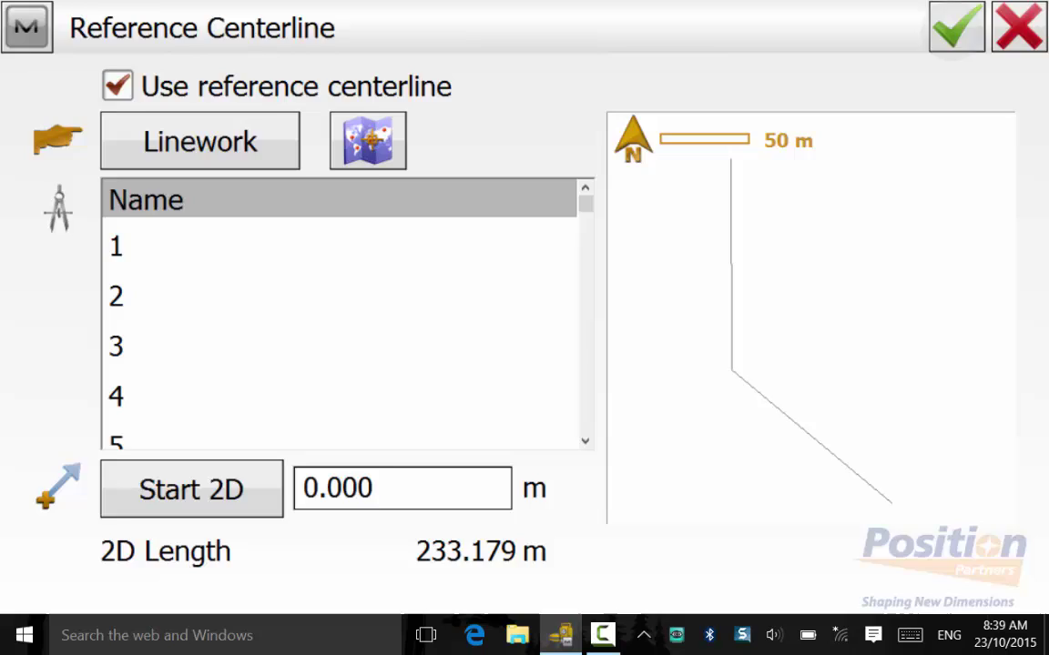
{"action": "left_click", "coordinate": [957, 27]}
- Use ROAD as the alignment and start staking the surface
{"action": "left_click", "coordinate": [923, 552]}
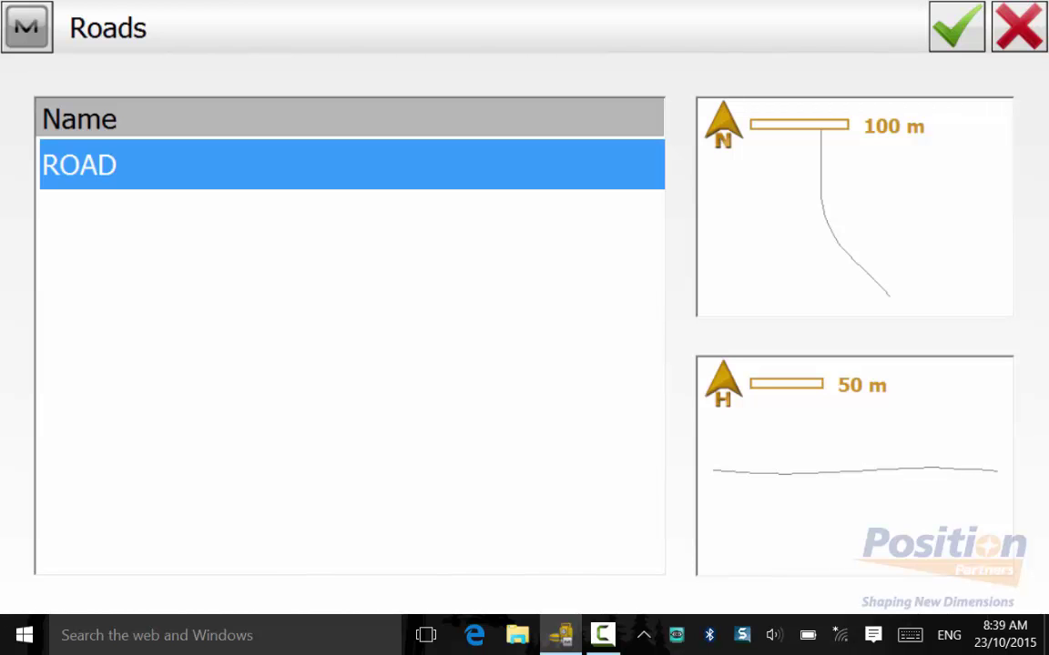
{"action": "key", "text": "Return"}
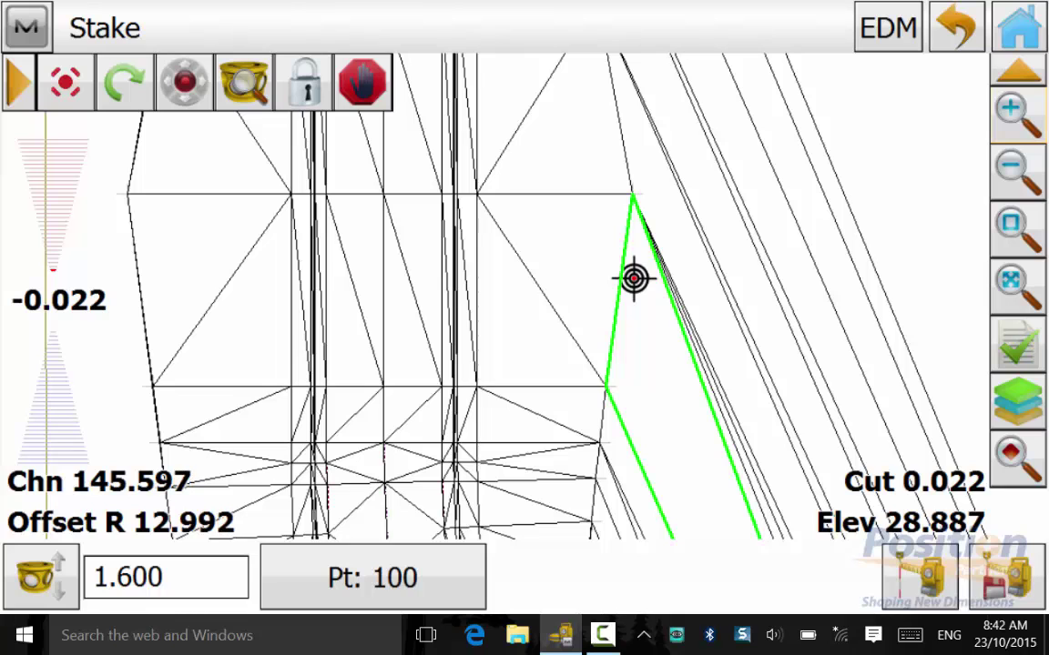
- Replace the Cut/Fill read-out on the stakeout map with the HD to Last Point value
{"action": "left_click", "coordinate": [913, 483]}
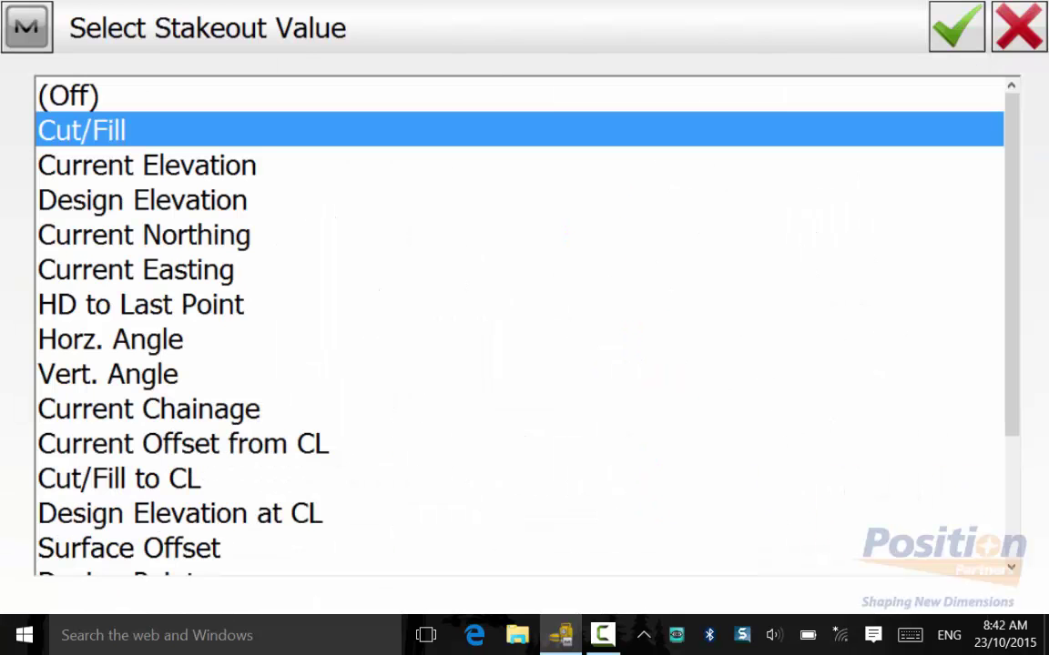
{"action": "scroll", "coordinate": [519, 326], "scroll_direction": "down", "scroll_amount": 5}
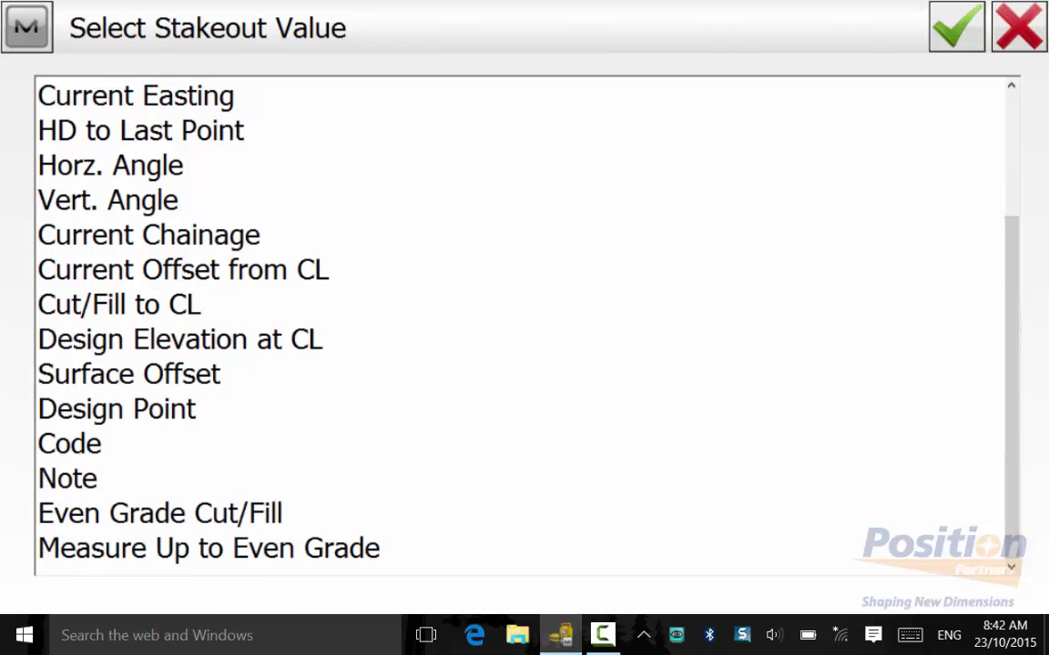
{"action": "key", "text": "Escape"}
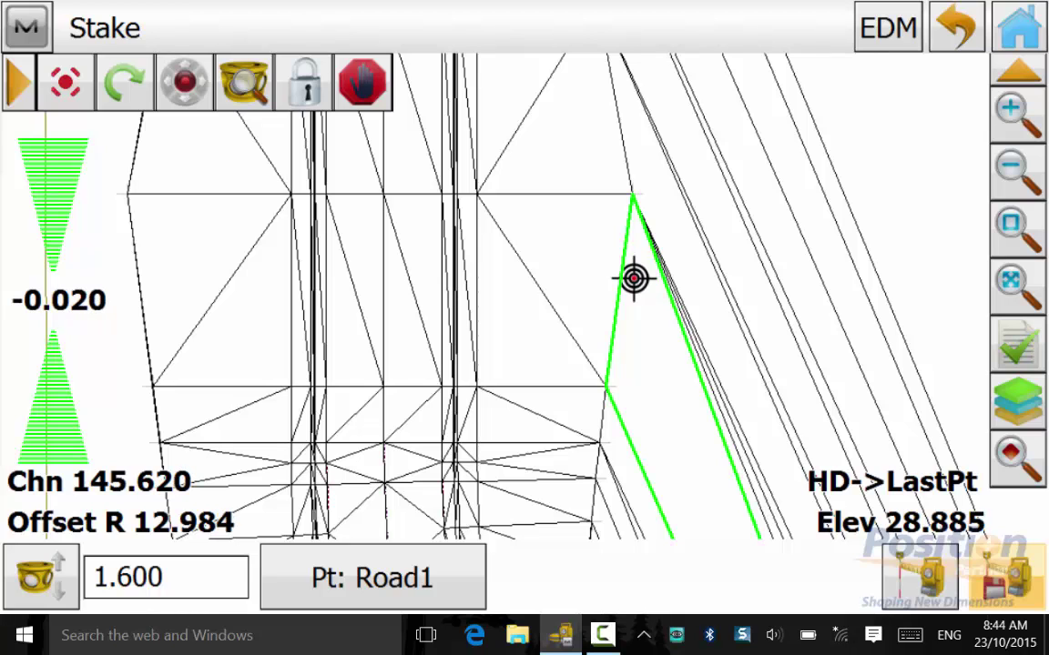
- Turn on the display of point codes in the map properties and apply it
{"action": "left_click", "coordinate": [1018, 345]}
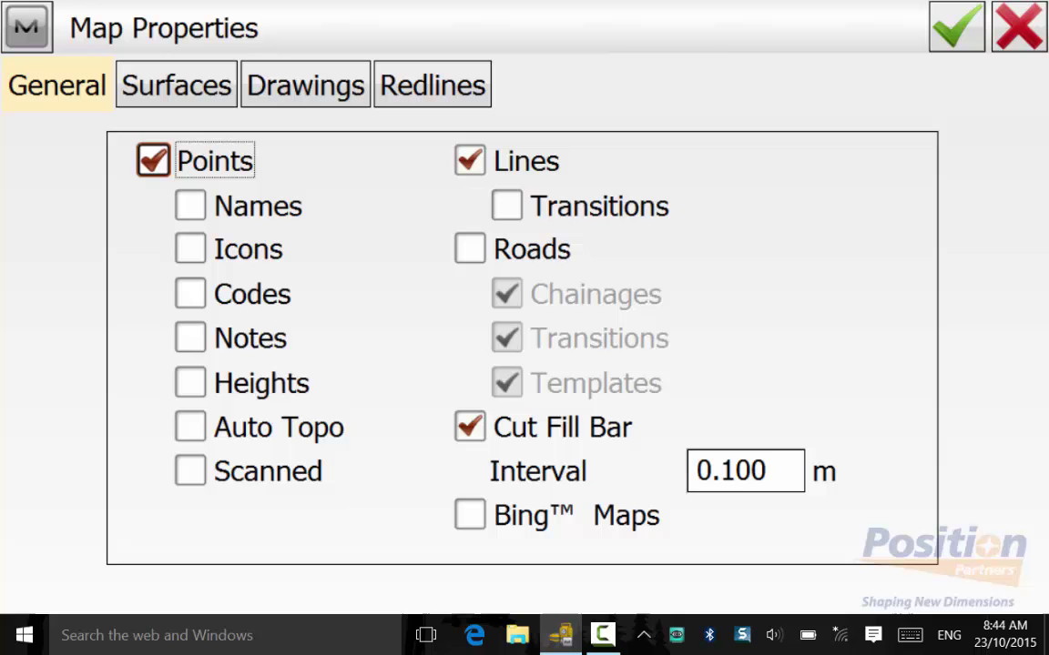
{"action": "left_click", "coordinate": [191, 294]}
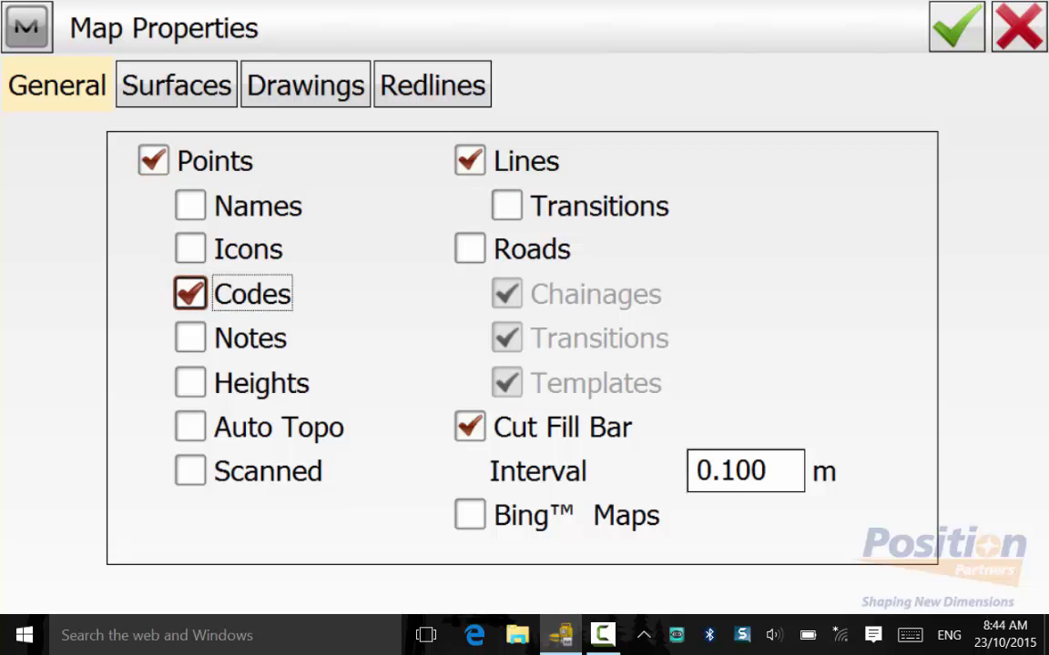
{"action": "left_click", "coordinate": [957, 28]}
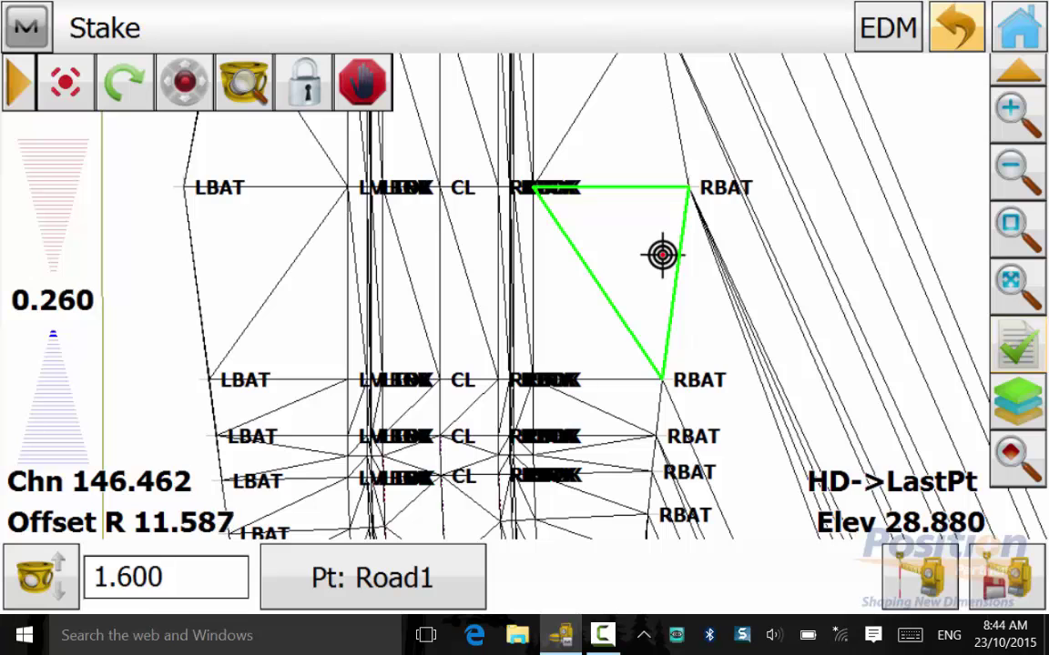
- Set the initial design point name for the stakeout to 100 and accept it
{"action": "left_click", "coordinate": [26, 27]}
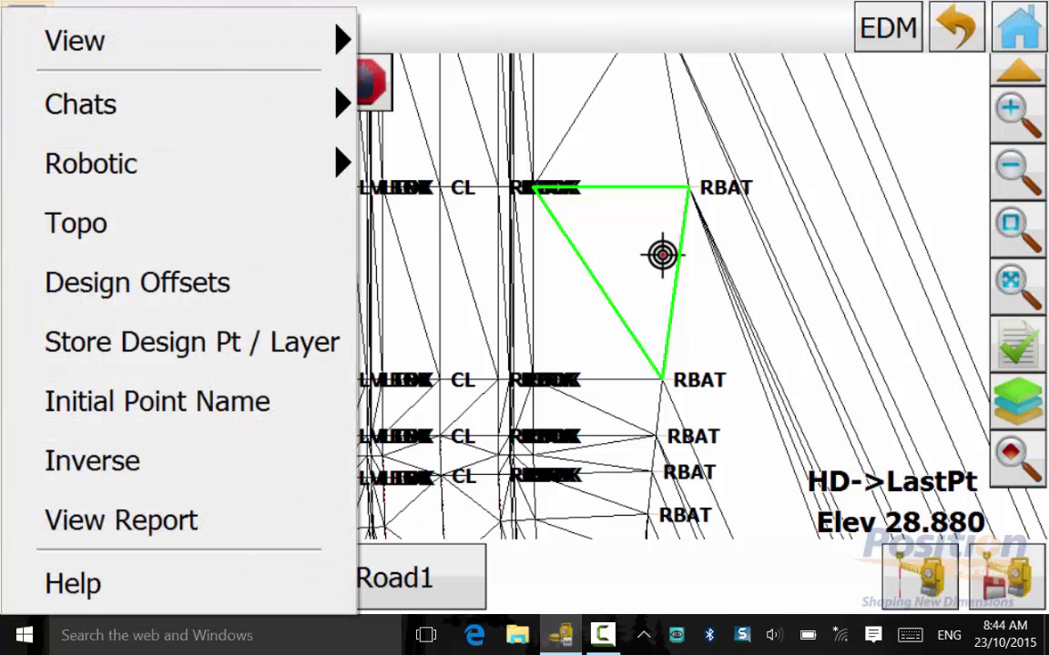
{"action": "left_click", "coordinate": [143, 400]}
{"action": "left_click", "coordinate": [514, 222]}
{"action": "left_click", "coordinate": [124, 260]}
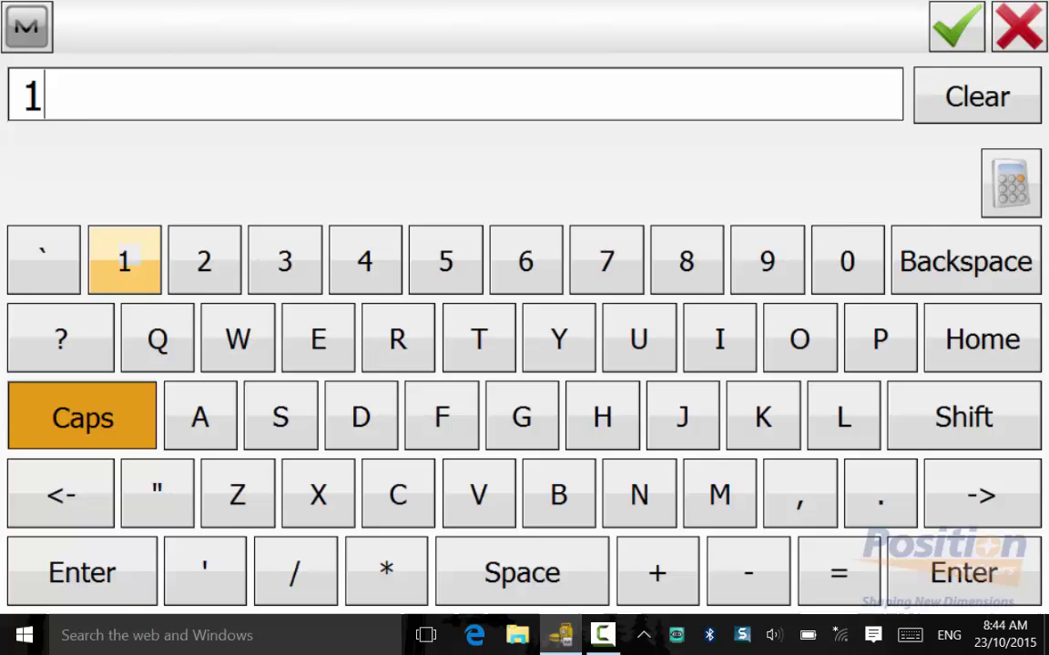
{"action": "left_click", "coordinate": [845, 260]}
{"action": "left_click", "coordinate": [846, 261]}
{"action": "left_click", "coordinate": [957, 27]}
{"action": "left_click", "coordinate": [957, 27]}
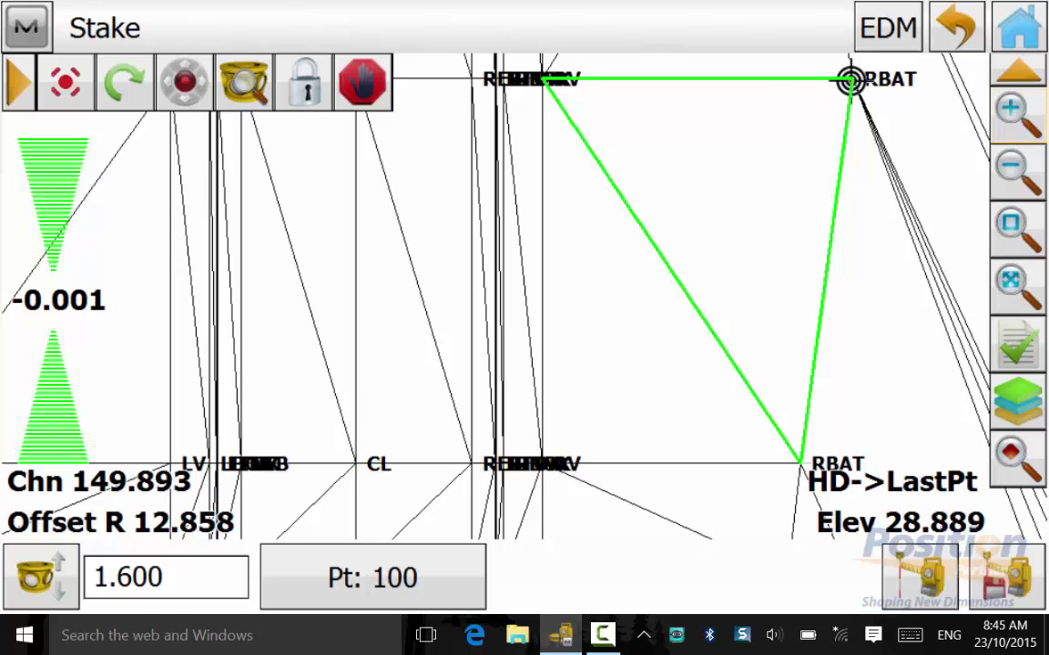
- Measure the stake at the RBAT point, review its report data and stake mark details, and store the point
{"action": "left_click", "coordinate": [1007, 577]}
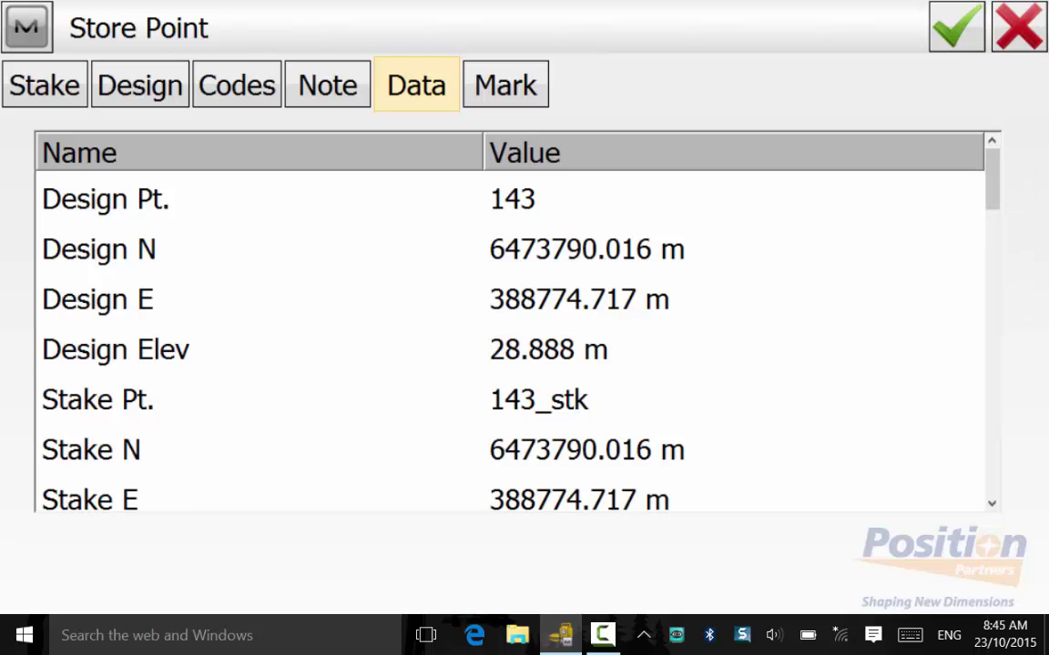
{"action": "scroll", "coordinate": [510, 323], "scroll_direction": "down", "scroll_amount": 8}
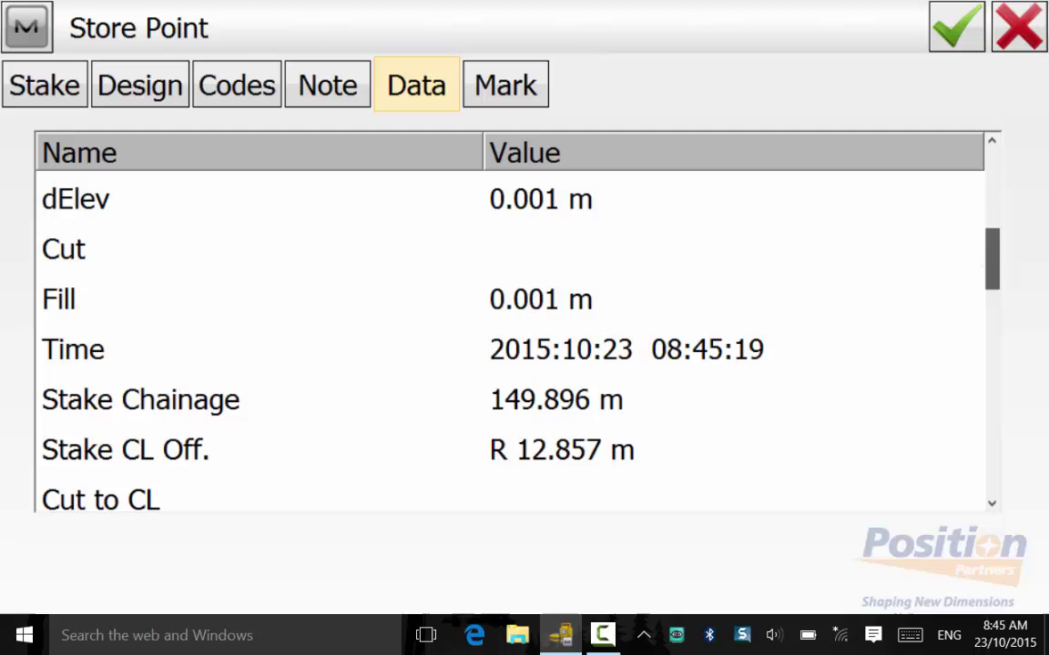
{"action": "scroll", "coordinate": [510, 323], "scroll_direction": "down", "scroll_amount": 5}
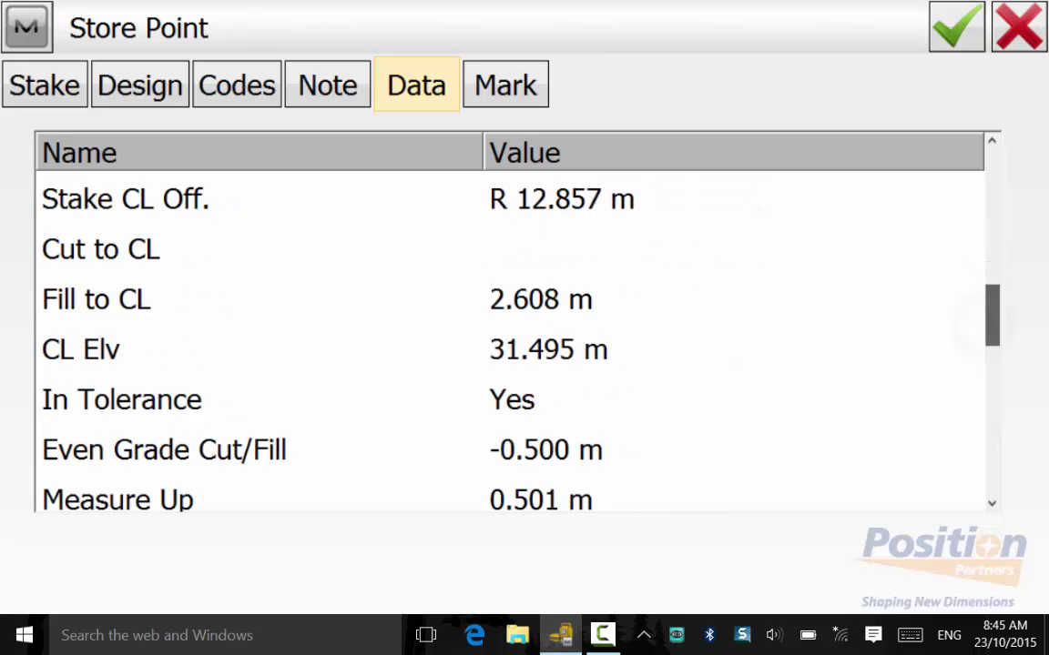
{"action": "scroll", "coordinate": [510, 324], "scroll_direction": "down", "scroll_amount": 5}
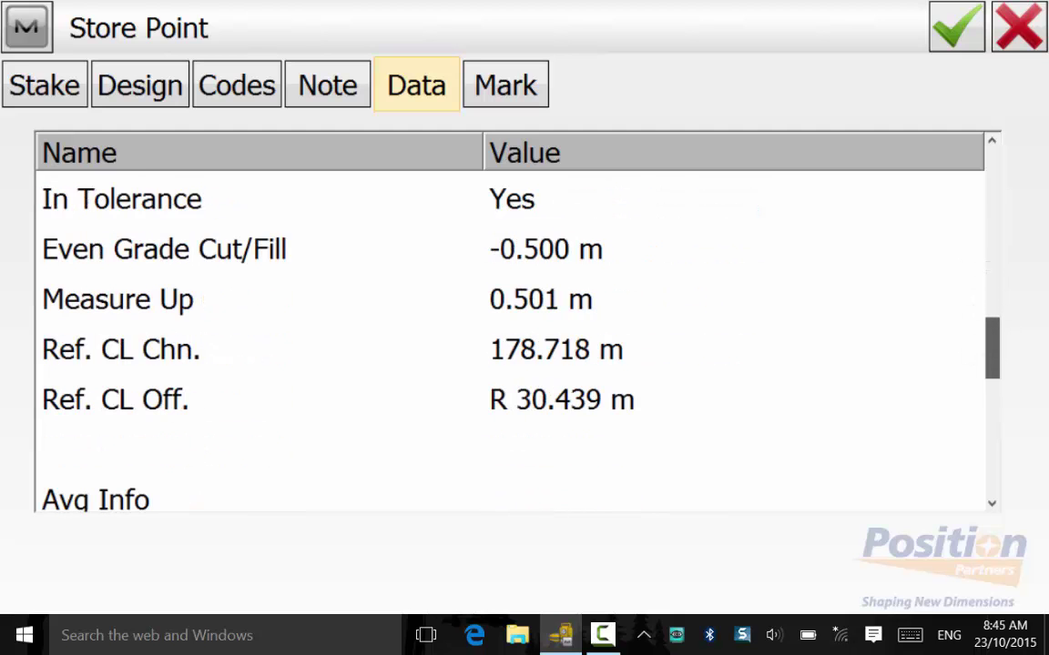
{"action": "left_click_drag", "start_coordinate": [993, 351], "coordinate": [987, 368]}
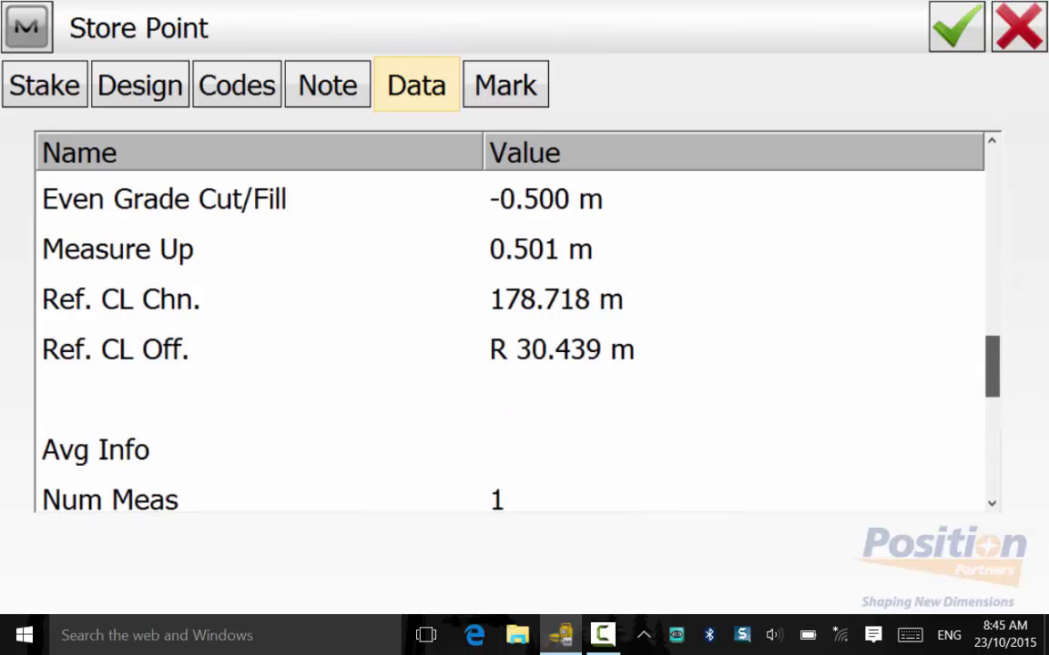
{"action": "left_click", "coordinate": [506, 85]}
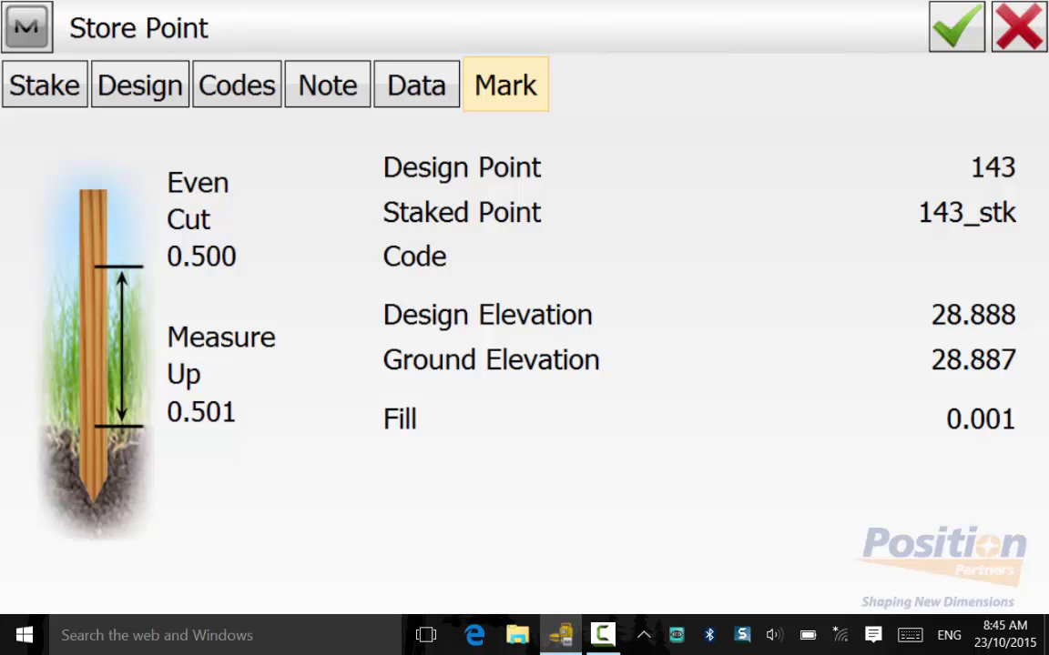
{"action": "left_click", "coordinate": [956, 27]}
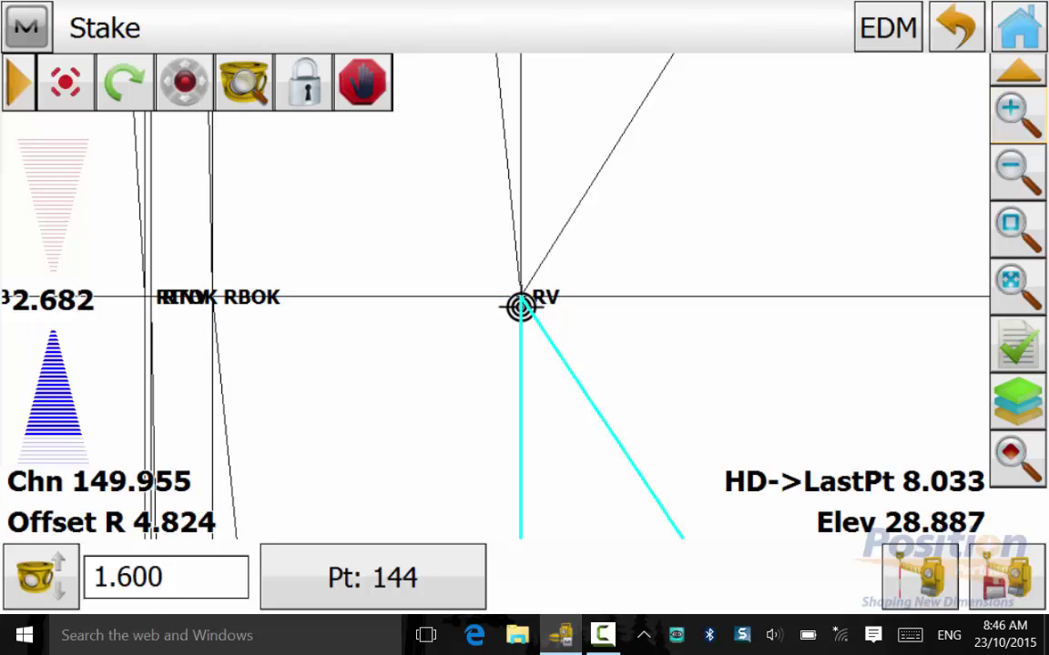
- Measure the stake at the RV point, check its mark and report data, and store the point
{"action": "left_click", "coordinate": [1007, 577]}
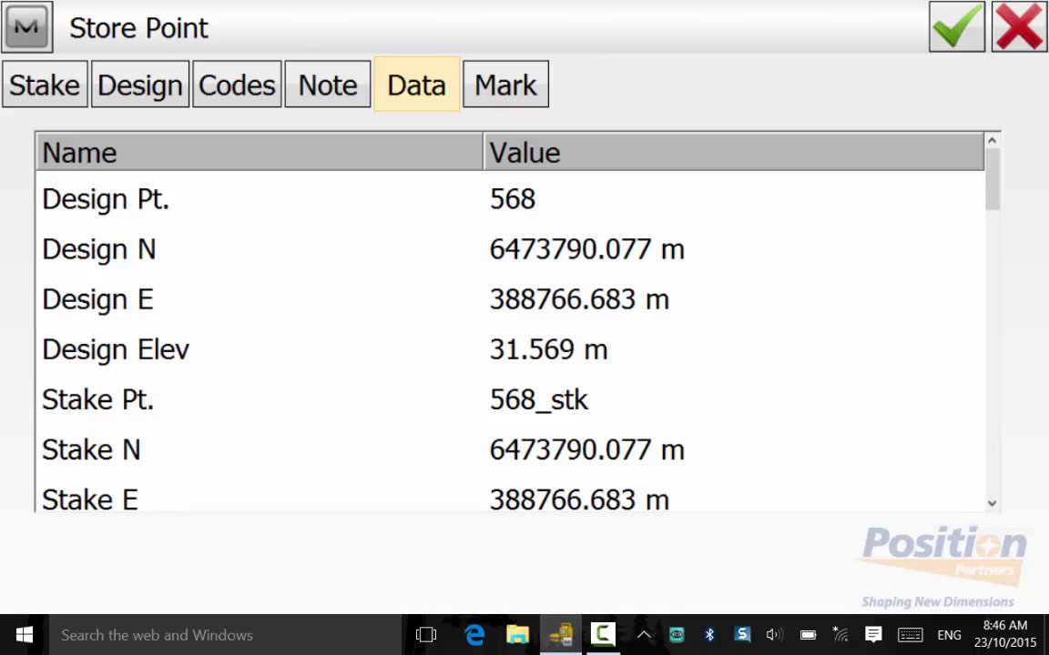
{"action": "left_click", "coordinate": [508, 87]}
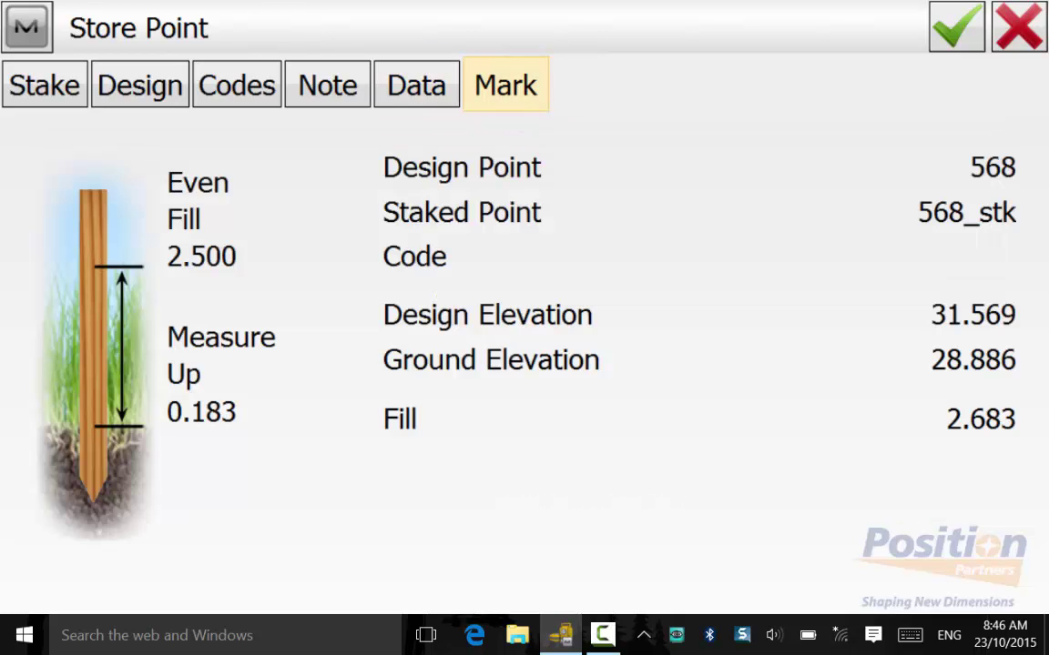
{"action": "left_click", "coordinate": [416, 86]}
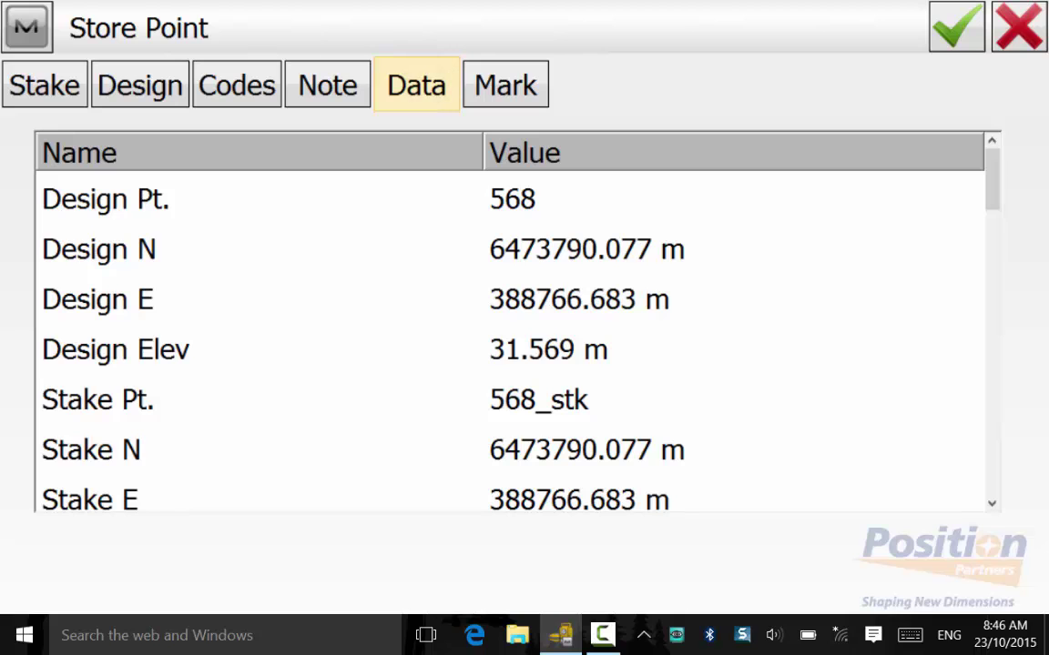
{"action": "left_click", "coordinate": [957, 27]}
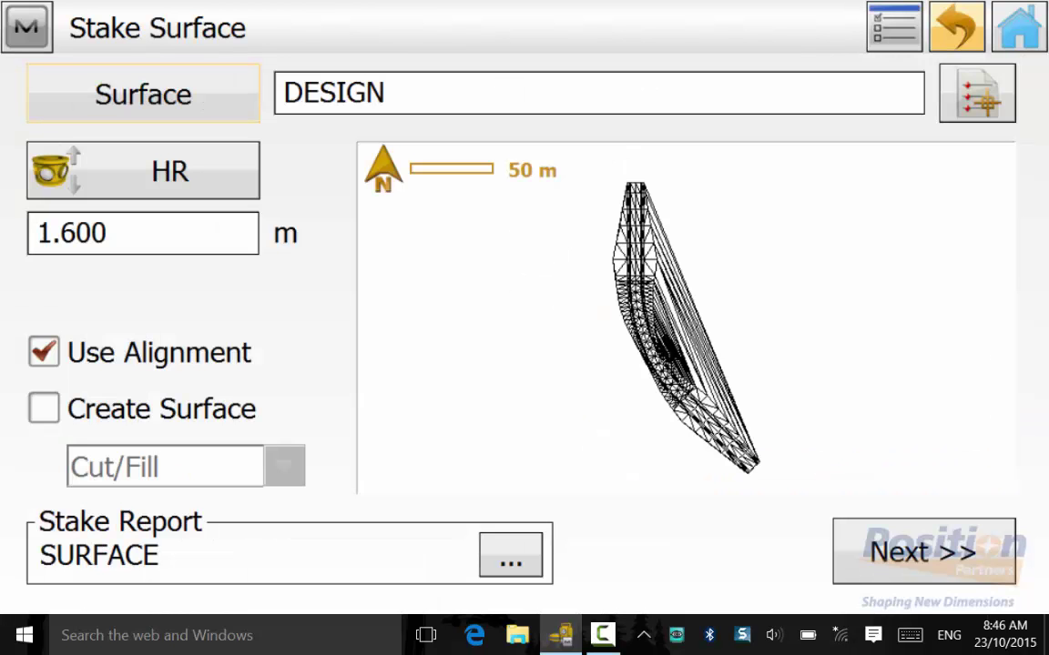
- Enable Create Surface with the Cut/Fill model, consulting the Stake Surface help topic and the available model types
{"action": "left_click", "coordinate": [44, 409]}
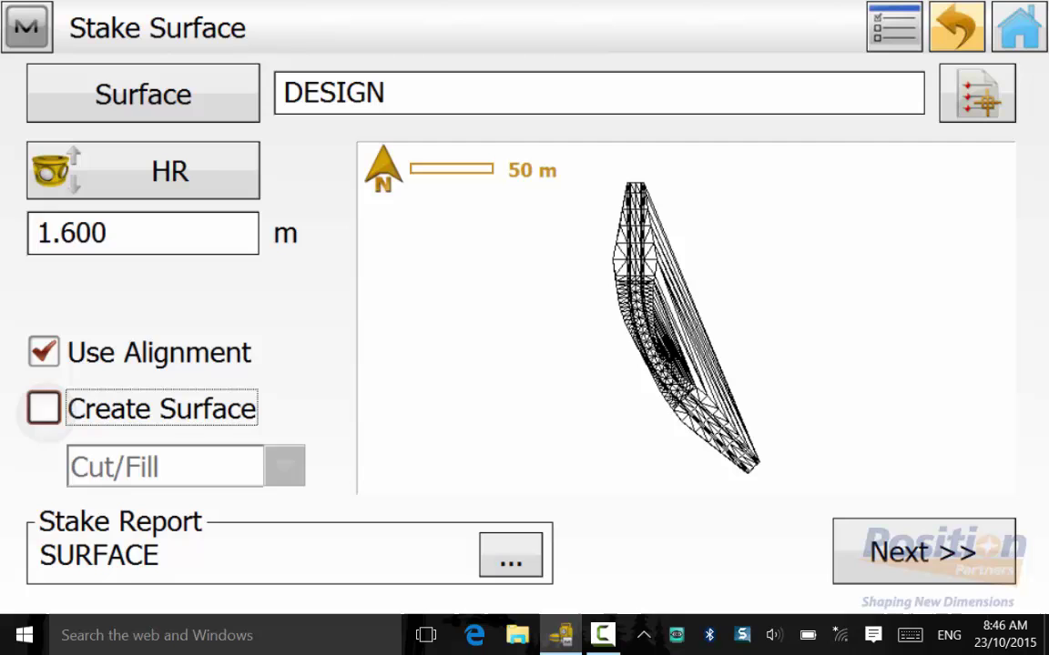
{"action": "left_click", "coordinate": [27, 26]}
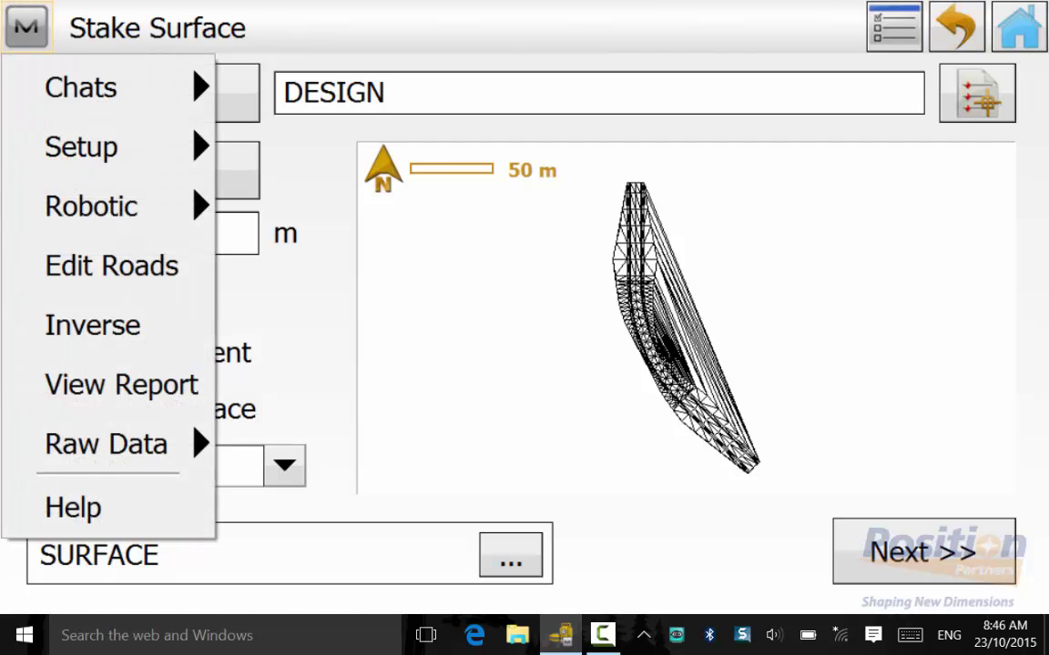
{"action": "left_click", "coordinate": [73, 507]}
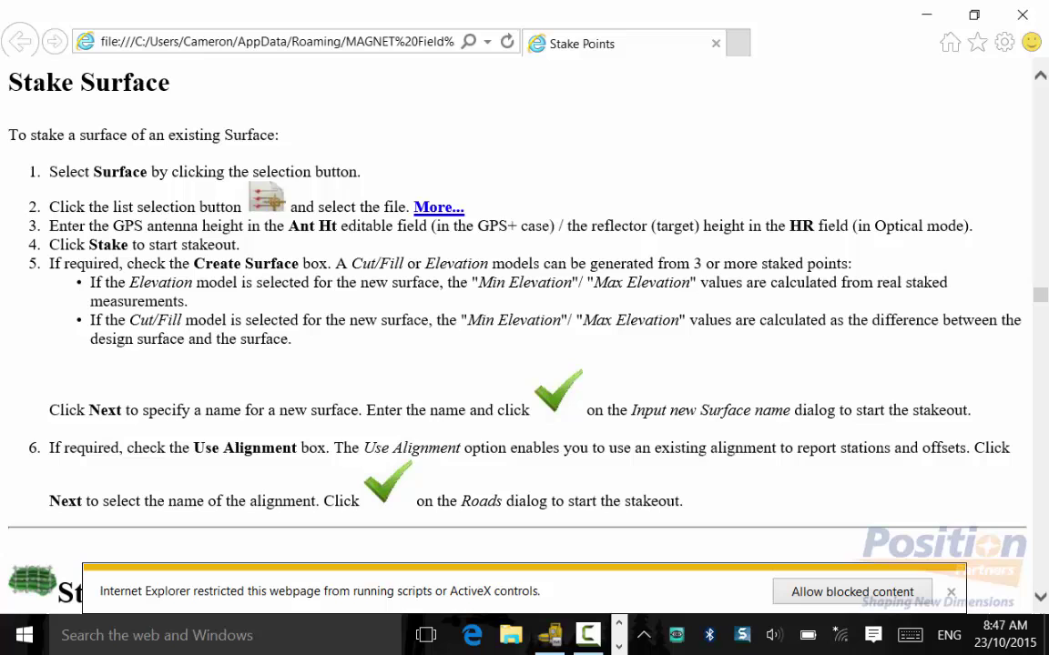
{"action": "left_click", "coordinate": [1023, 14]}
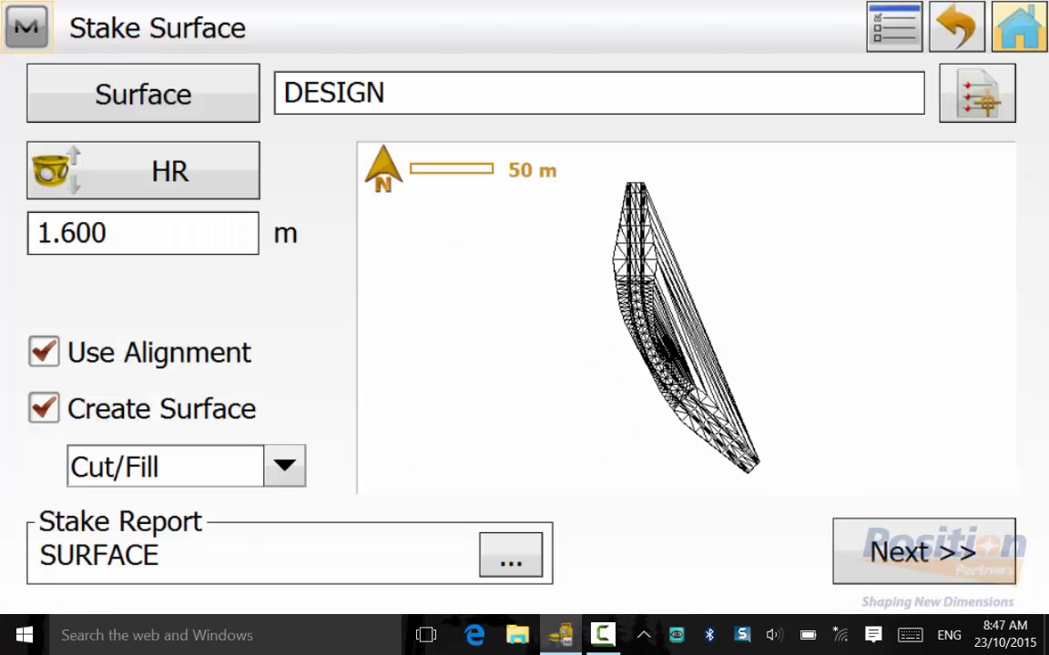
{"action": "left_click", "coordinate": [168, 467]}
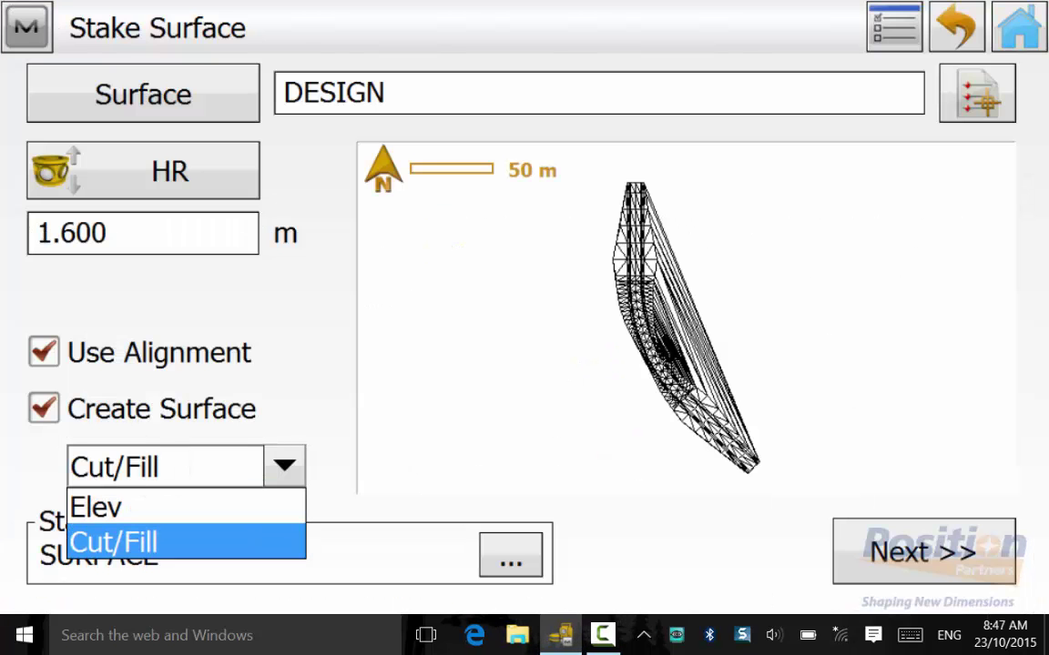
{"action": "left_click", "coordinate": [136, 469]}
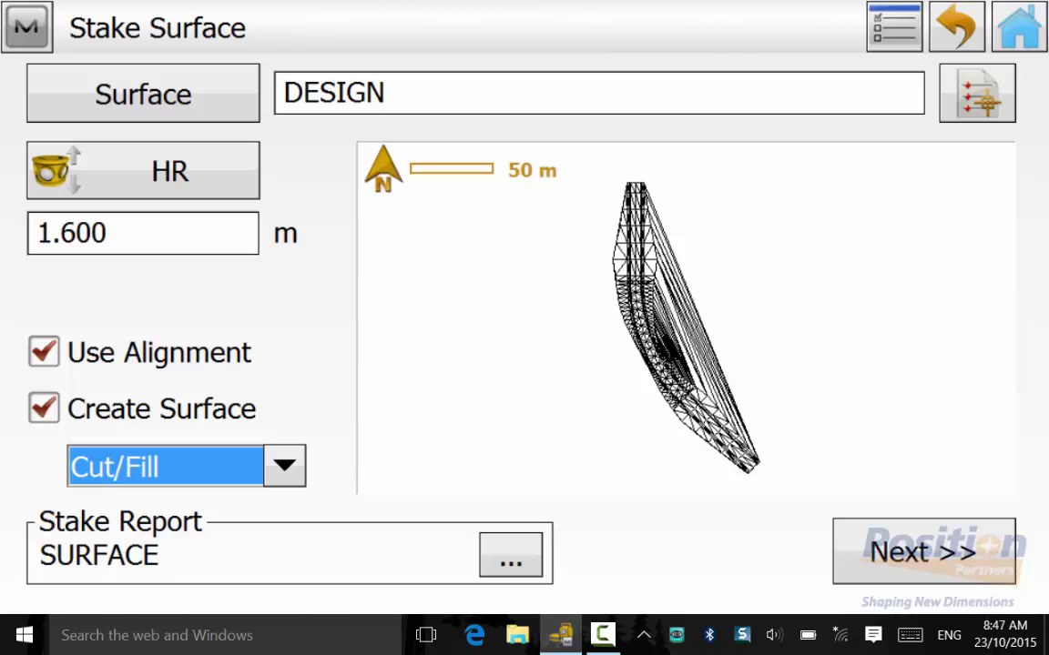
- Use ROAD as the alignment, name the new surface ROAD_ASCON and start the stakeout
{"action": "left_click", "coordinate": [923, 552]}
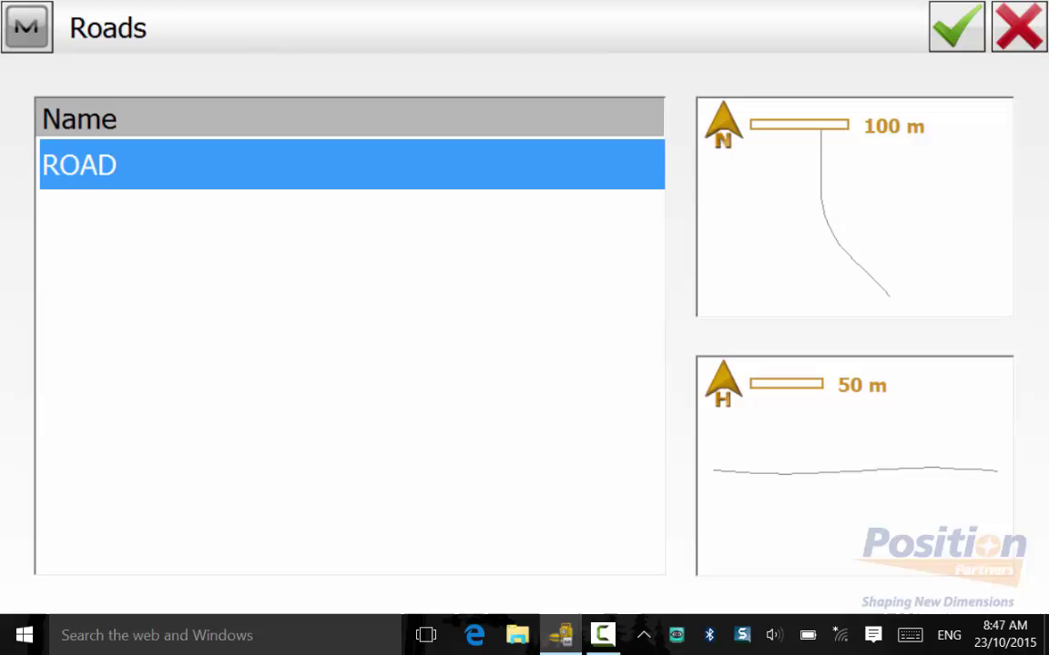
{"action": "key", "text": "Return"}
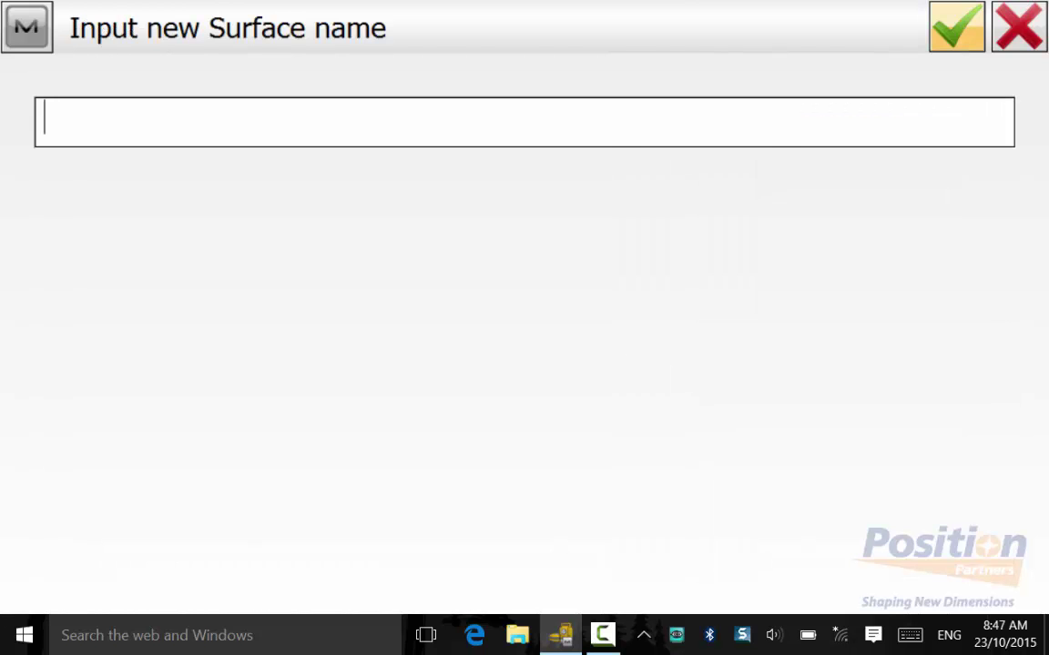
{"action": "type", "text": "ROAD"}
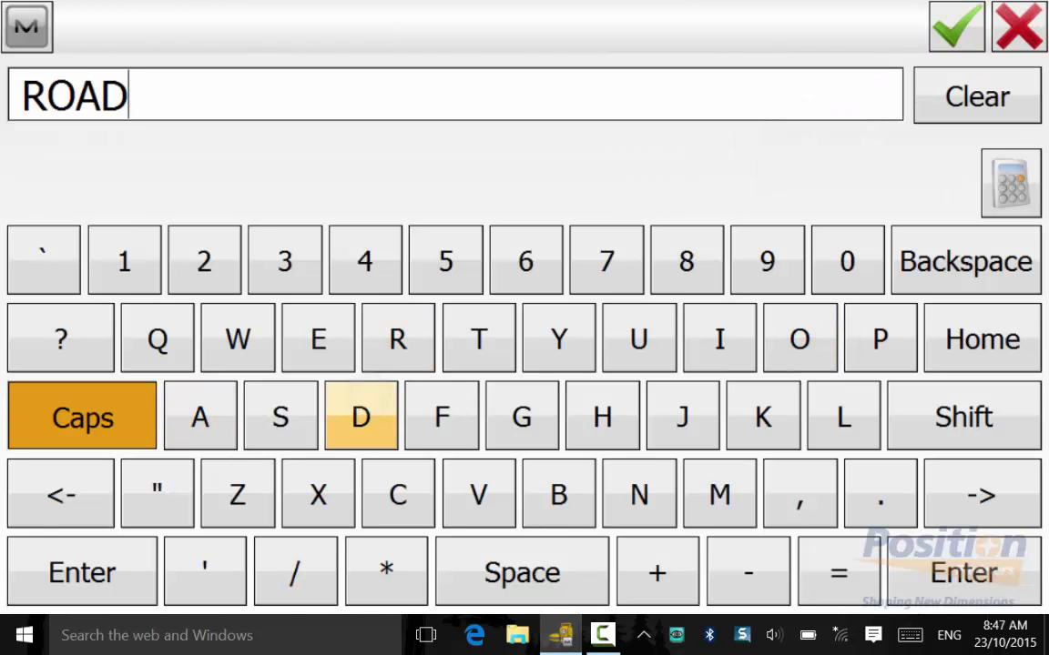
{"action": "type", "text": "_ASCON"}
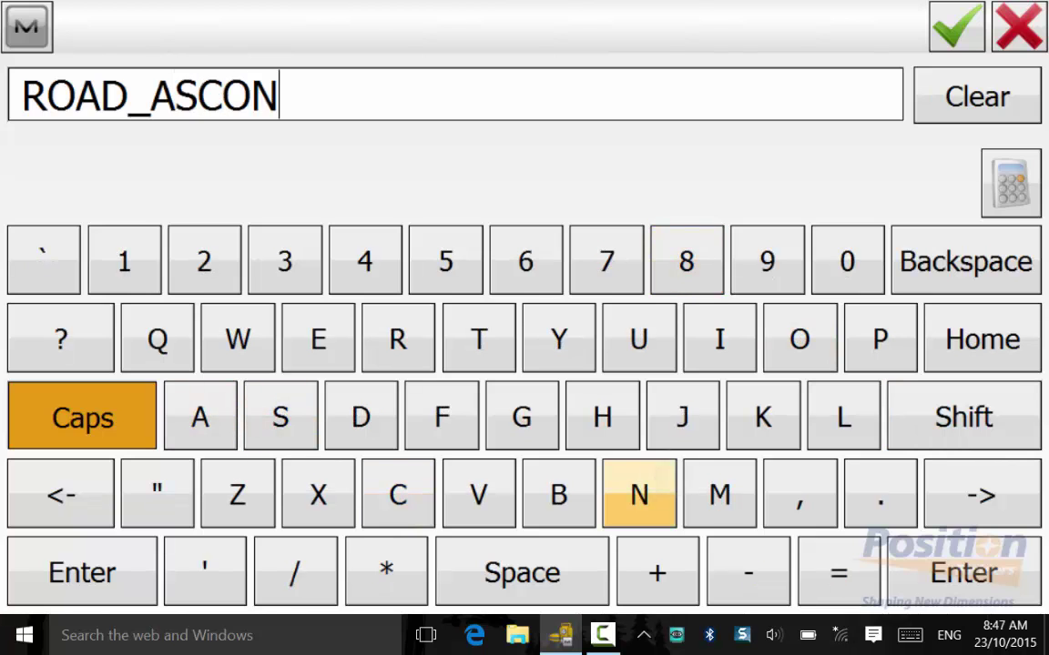
{"action": "key", "text": "Return"}
{"action": "left_click", "coordinate": [957, 27]}
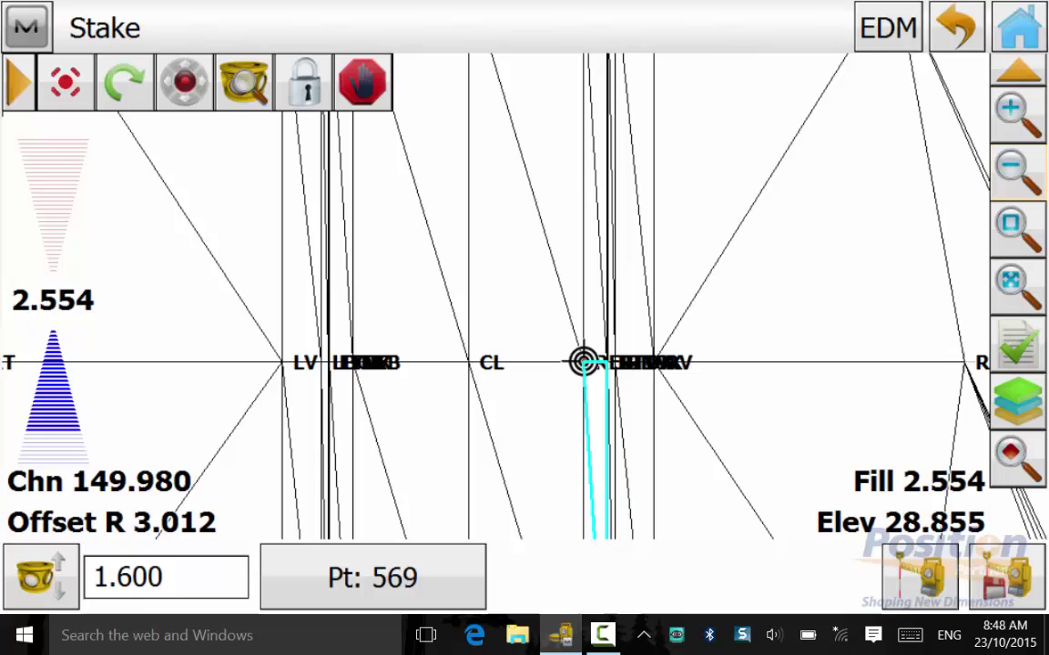
- Set the initial design point name for this stakeout to 1000 and accept it
{"action": "left_click", "coordinate": [26, 27]}
{"action": "left_click", "coordinate": [136, 401]}
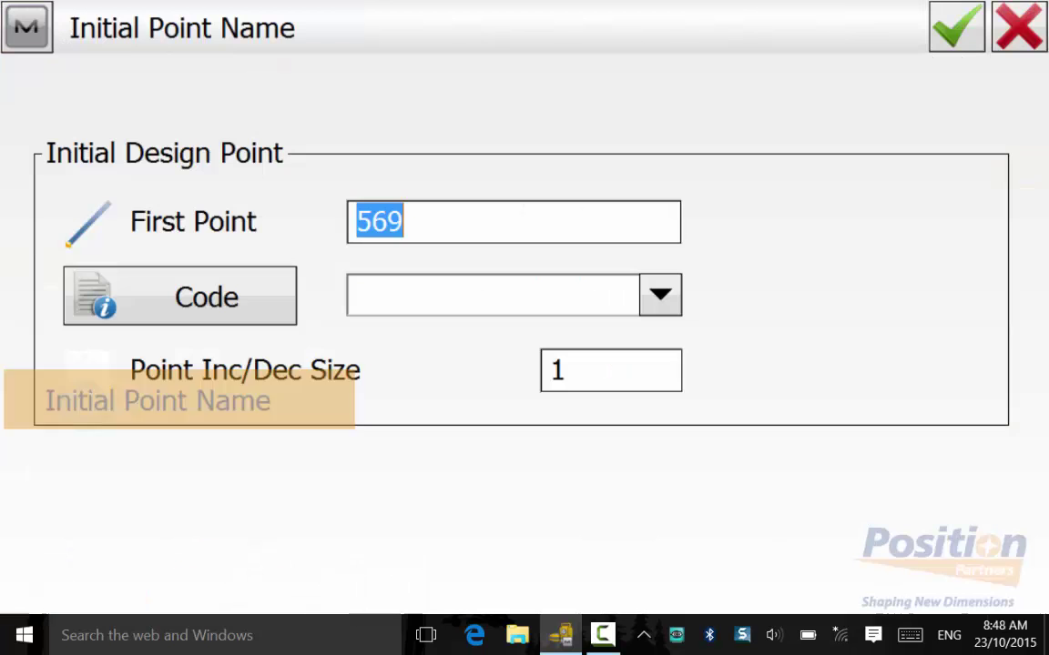
{"action": "left_click", "coordinate": [383, 221]}
{"action": "type", "text": "1000"}
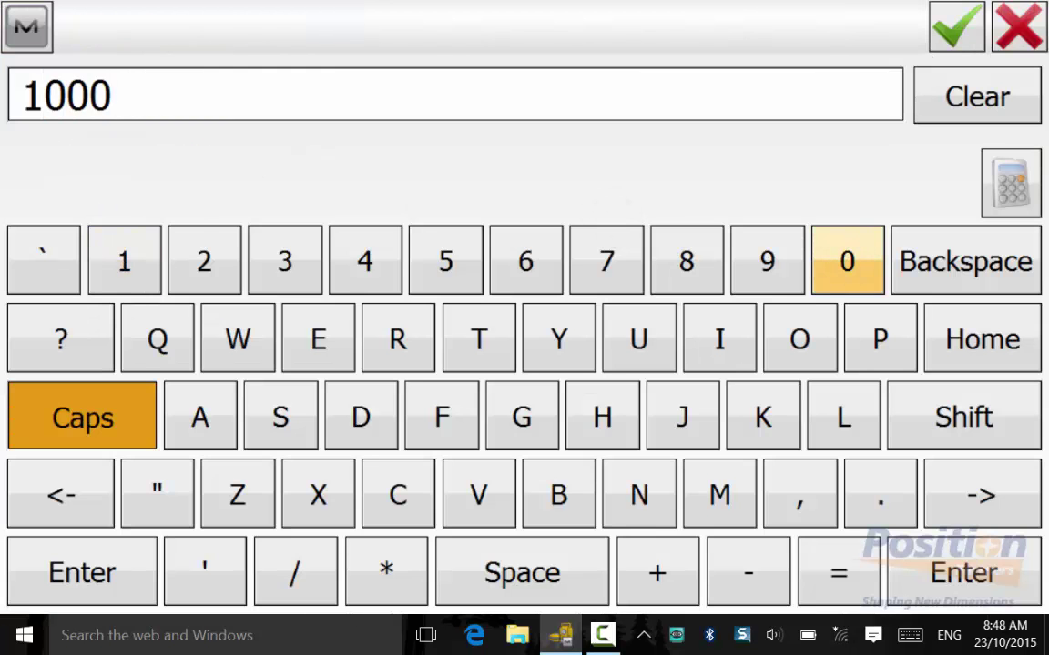
{"action": "left_click", "coordinate": [955, 27]}
{"action": "left_click", "coordinate": [955, 28]}
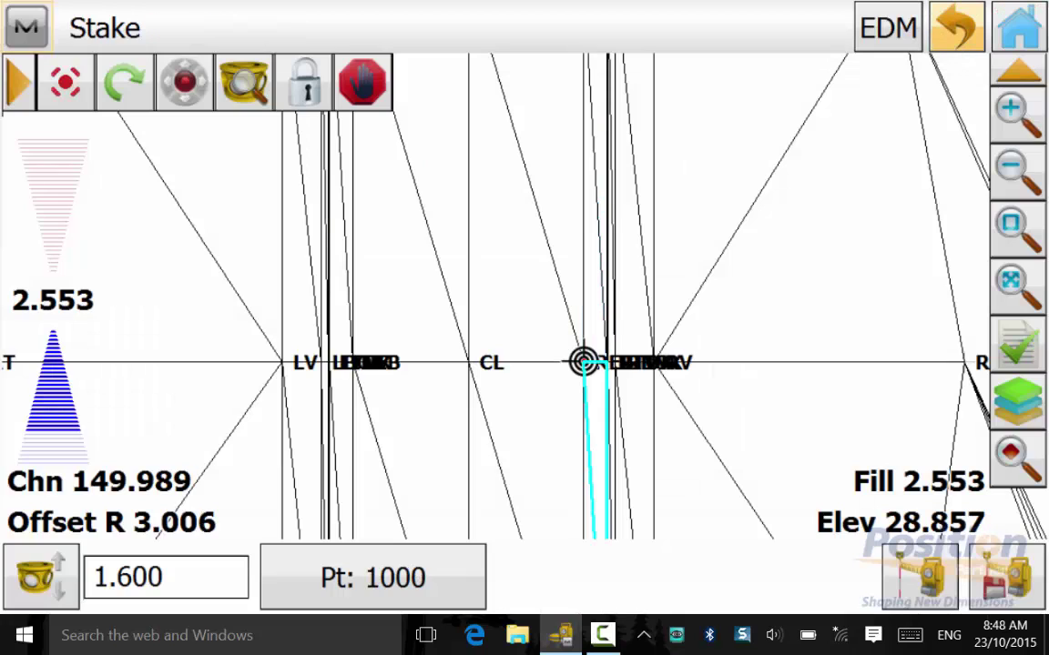
{"action": "left_click", "coordinate": [1017, 114]}
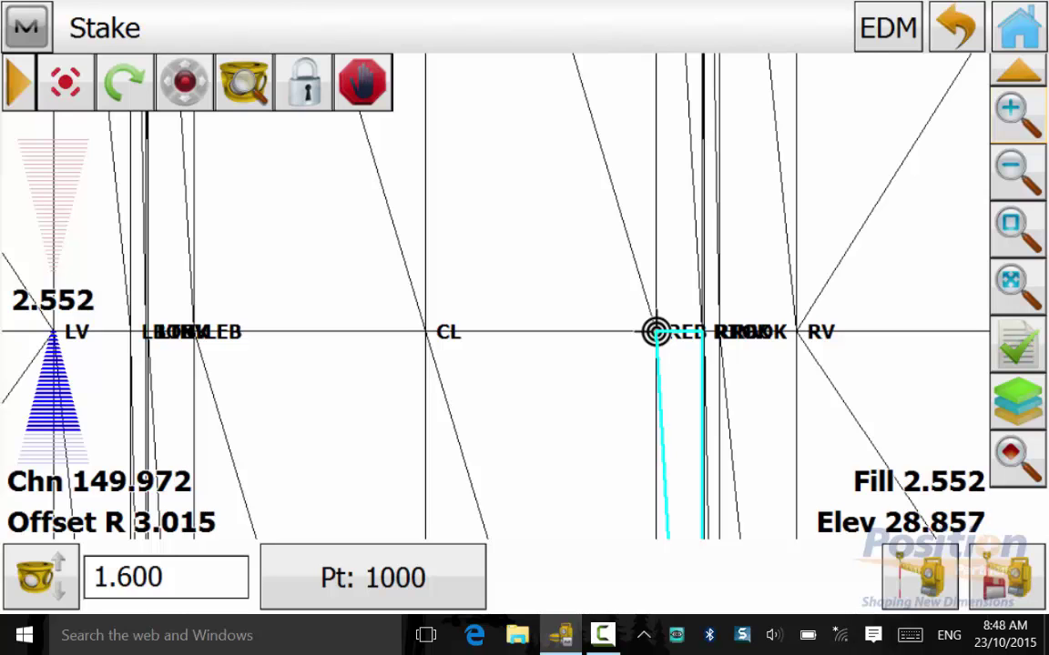
- Replace the Cut/Fill readout on the stakeout screen with HD to Last Point
{"action": "left_click", "coordinate": [918, 483]}
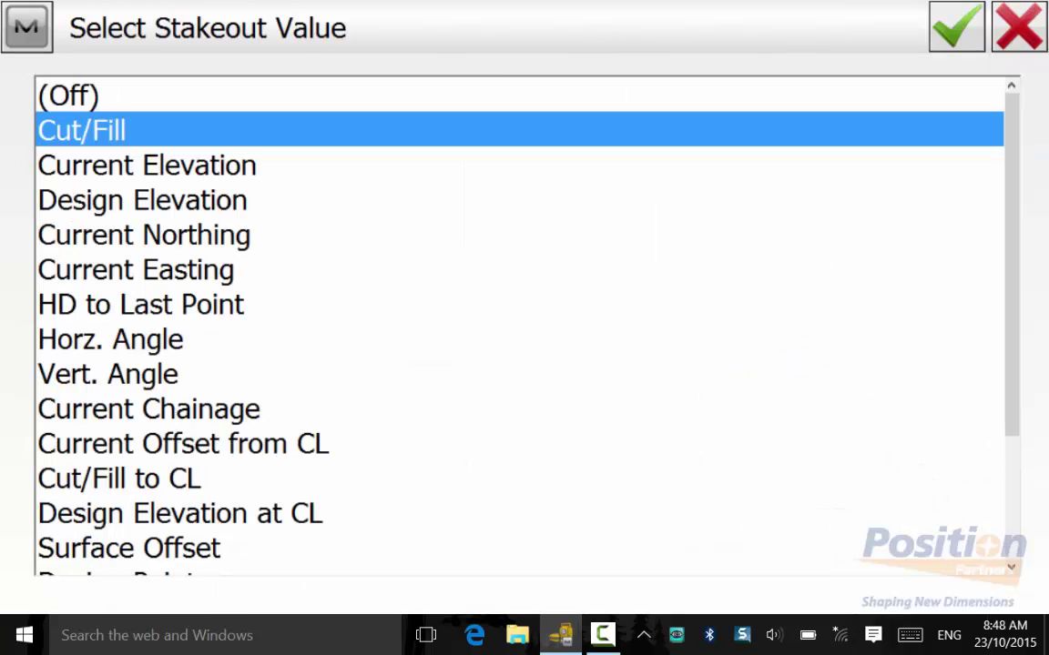
{"action": "left_click", "coordinate": [141, 305]}
{"action": "left_click", "coordinate": [957, 28]}
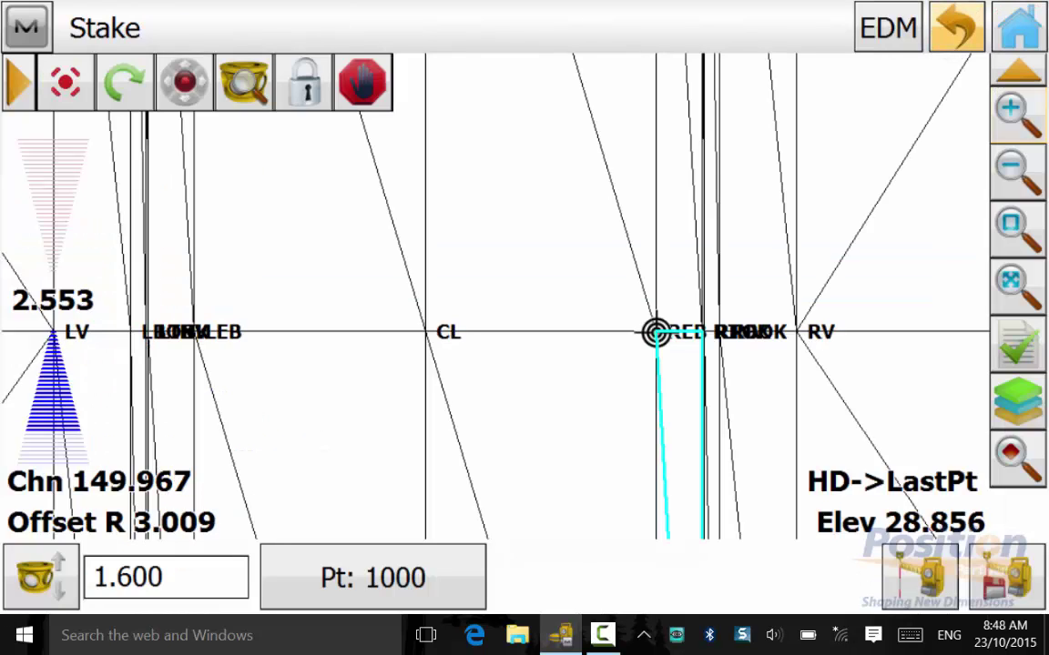
- Measure and store stakes at the REB and CL points near chainage 150, checking the CL stake's mark details
{"action": "left_click", "coordinate": [1007, 577]}
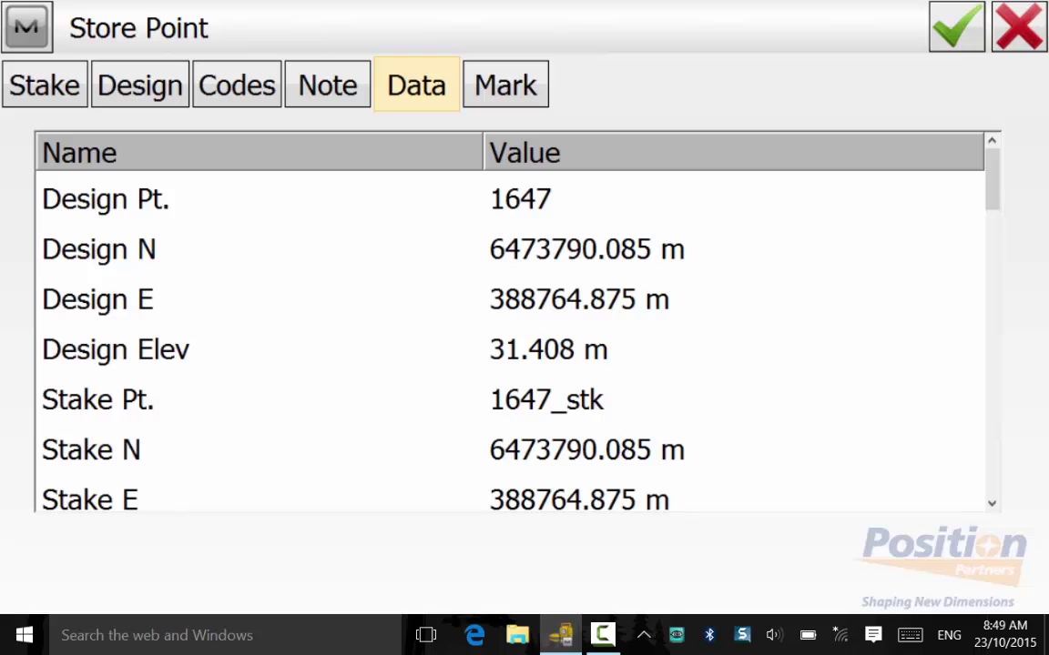
{"action": "left_click", "coordinate": [957, 27]}
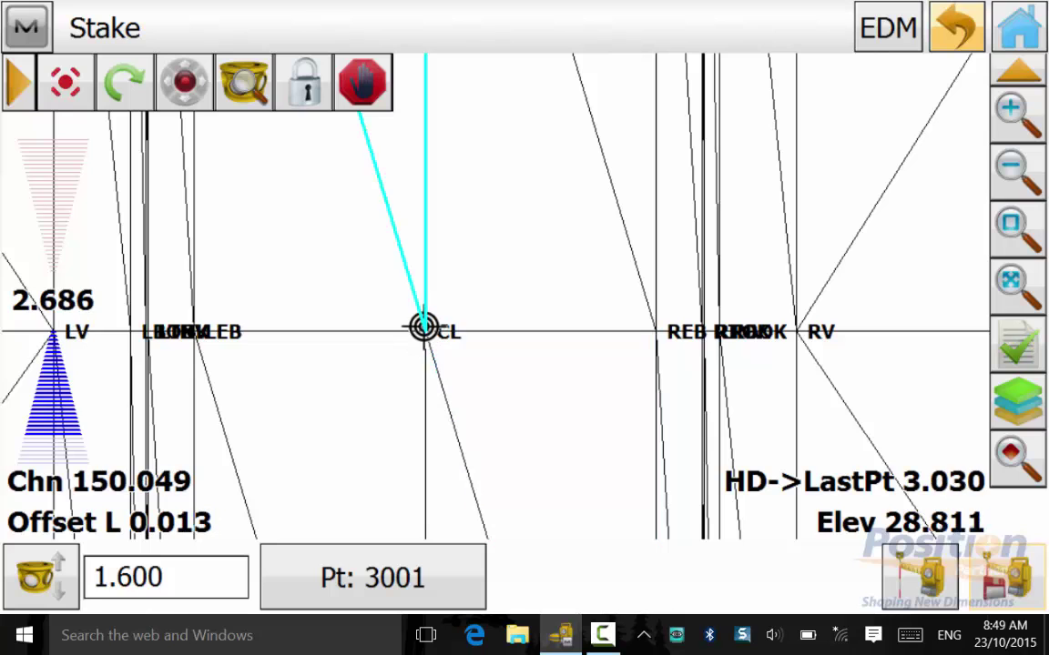
{"action": "key", "text": "Return"}
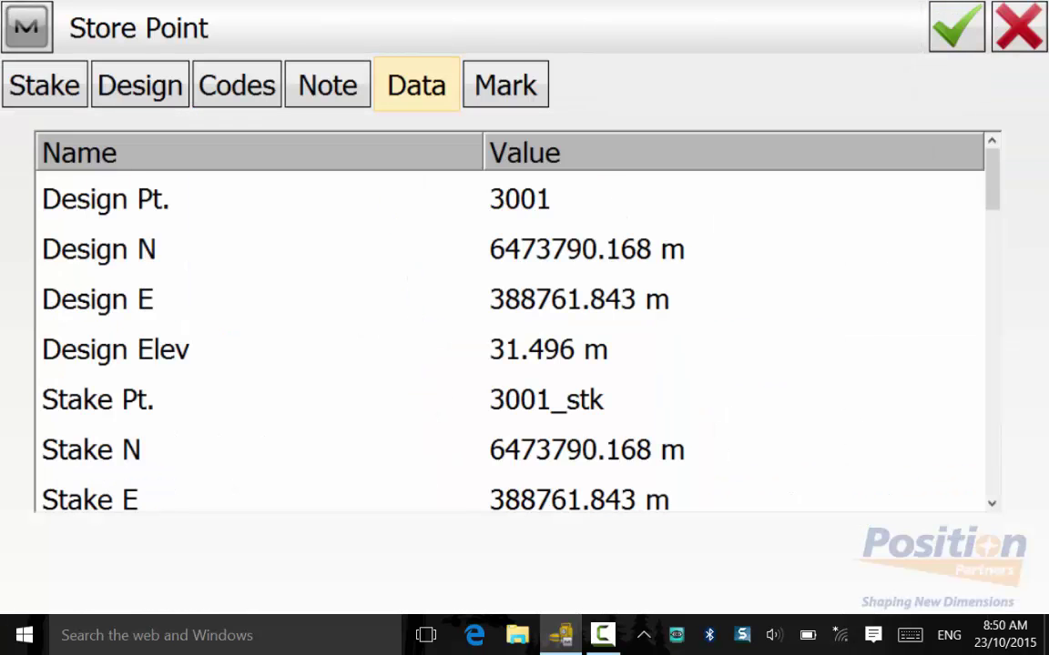
{"action": "left_click", "coordinate": [505, 85]}
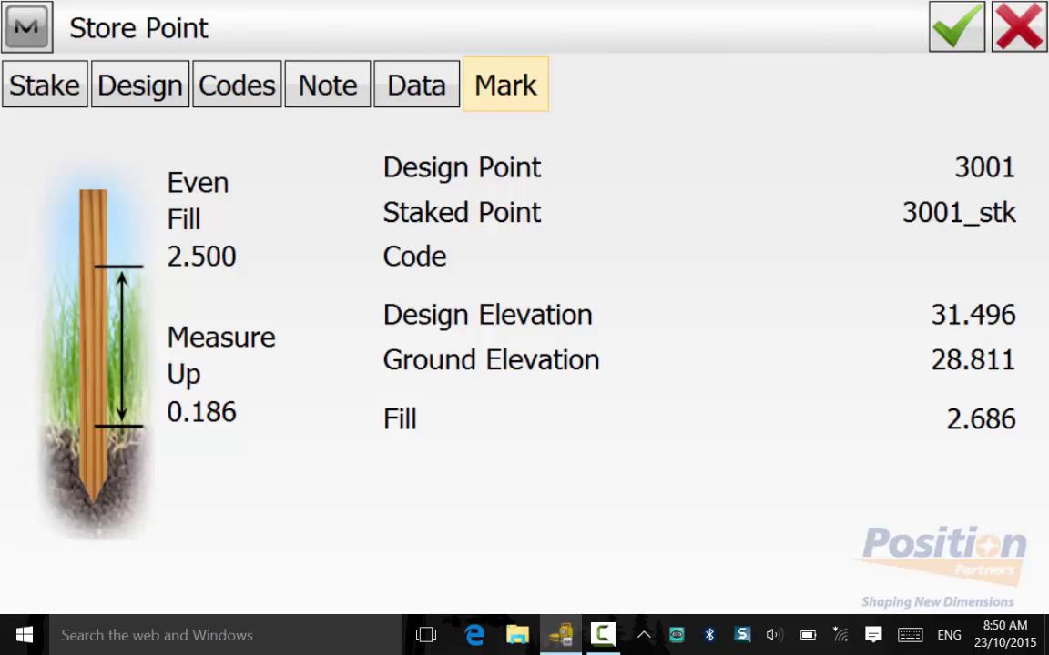
{"action": "left_click", "coordinate": [957, 27]}
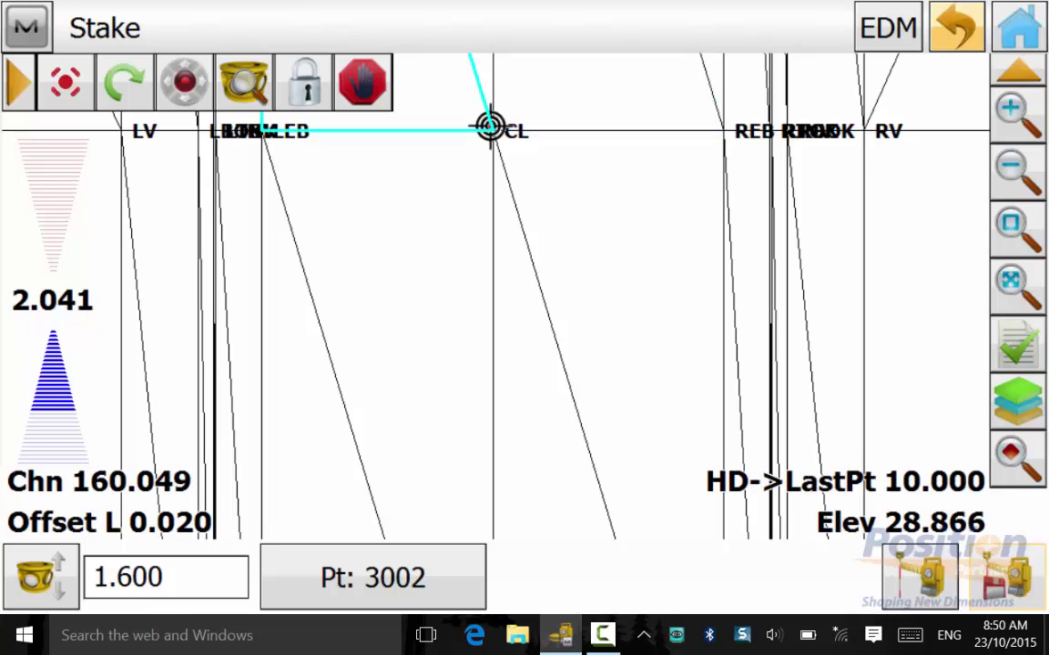
- Measure and store stakes at the CL and REB points near chainage 160, checking the REB stake's mark details
{"action": "left_click", "coordinate": [1007, 578]}
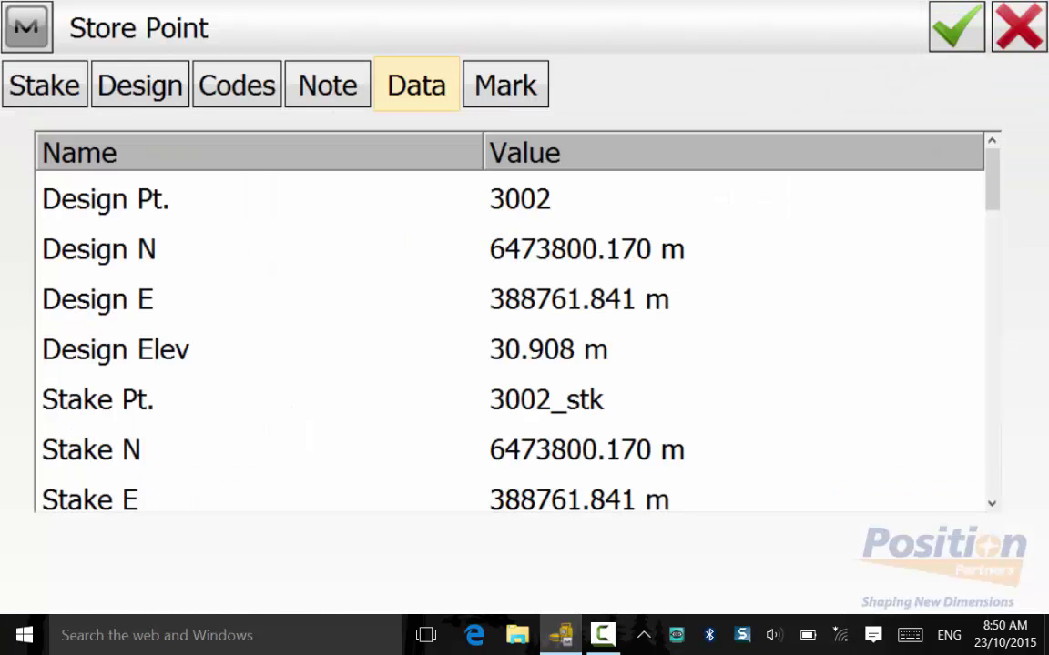
{"action": "left_click", "coordinate": [957, 27]}
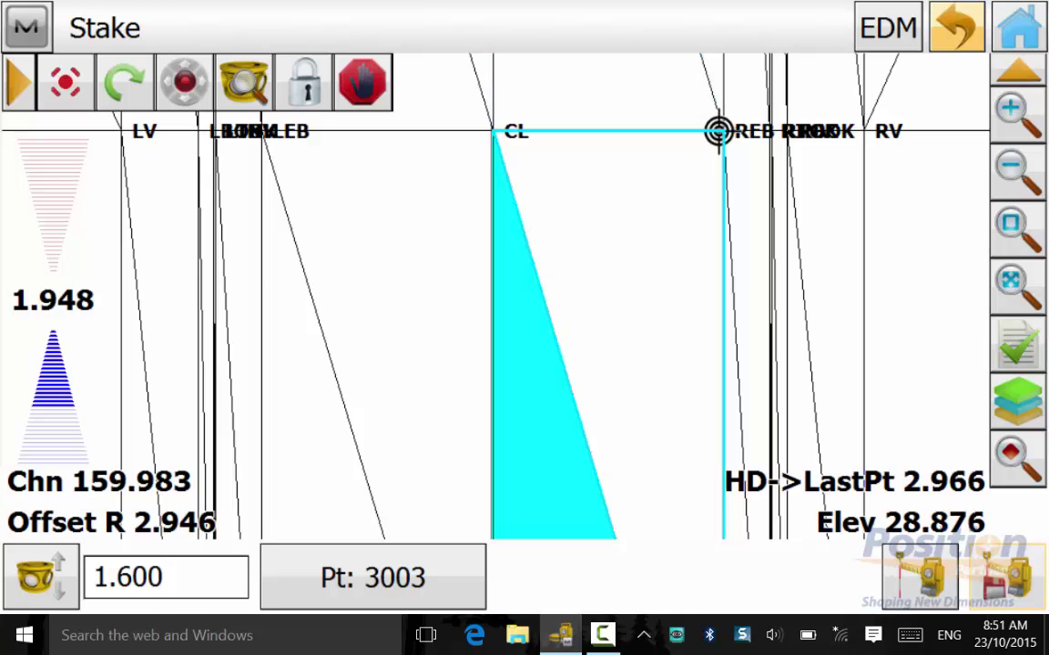
{"action": "left_click", "coordinate": [1007, 577]}
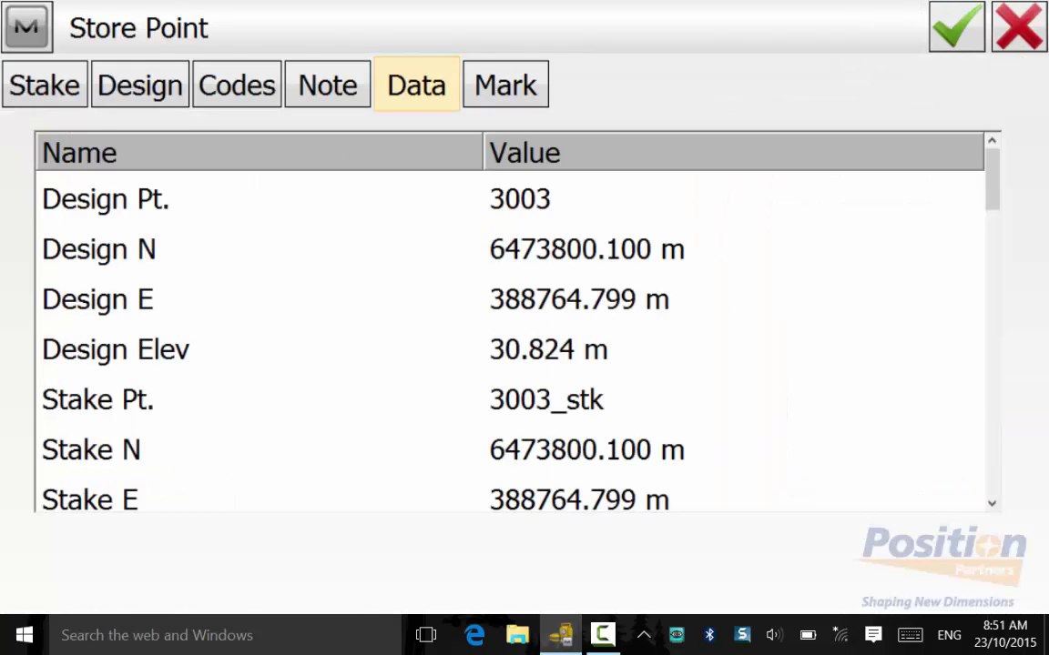
{"action": "left_click", "coordinate": [505, 86]}
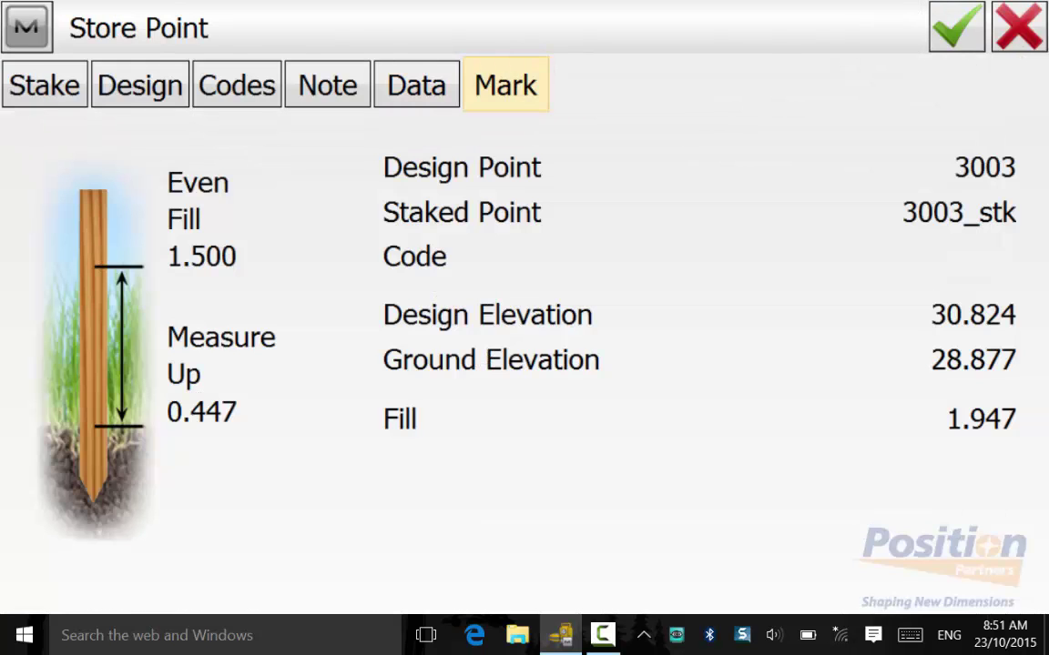
{"action": "key", "text": "Return"}
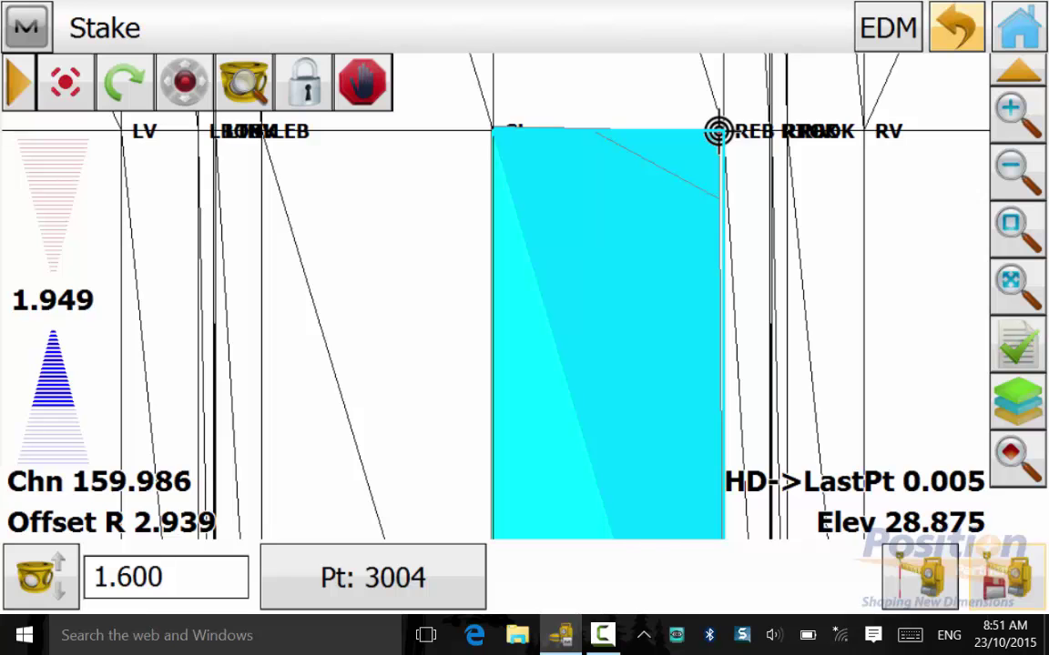
- Save the volume report between DESIGN and ROAD_ASCON as the text file SurfaceVolume1 and return to the Stake Surface setup
{"action": "left_click", "coordinate": [1017, 173]}
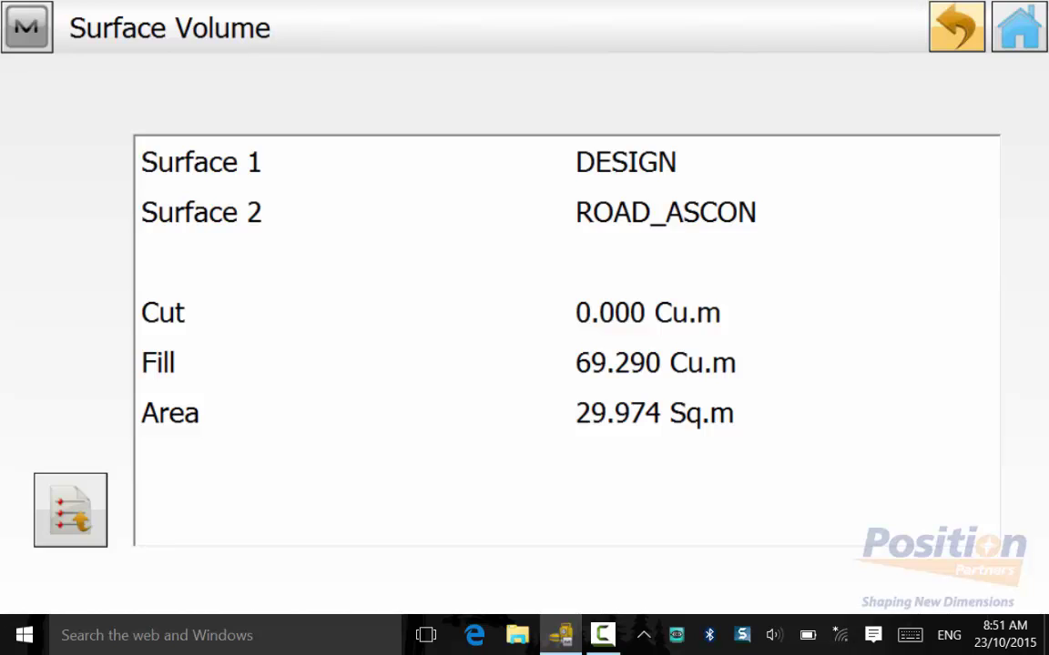
{"action": "left_click", "coordinate": [70, 509]}
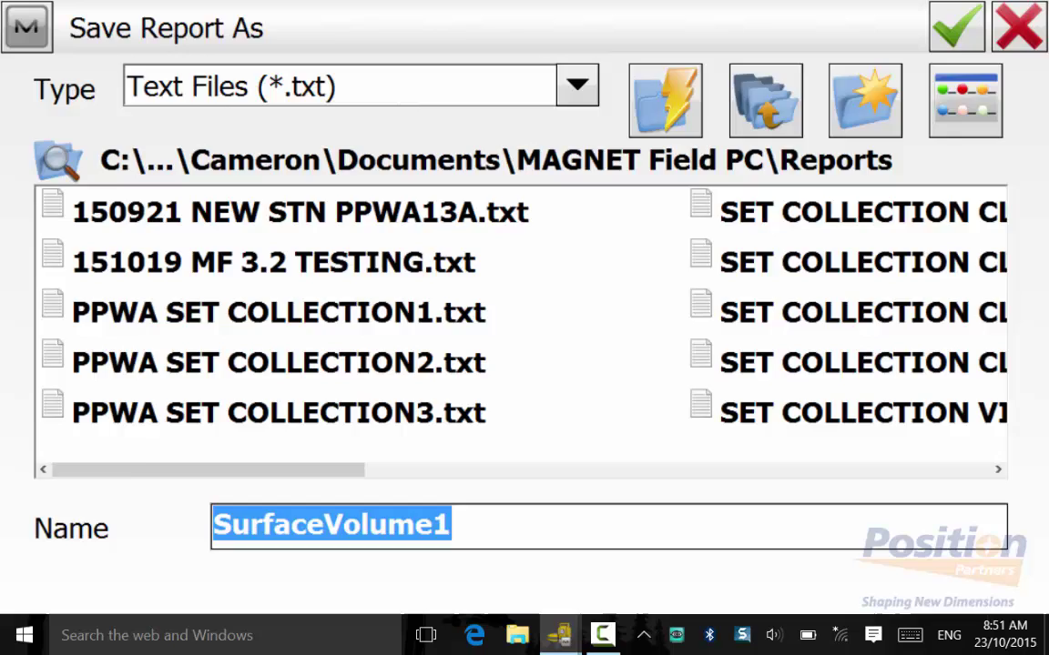
{"action": "left_click", "coordinate": [956, 27]}
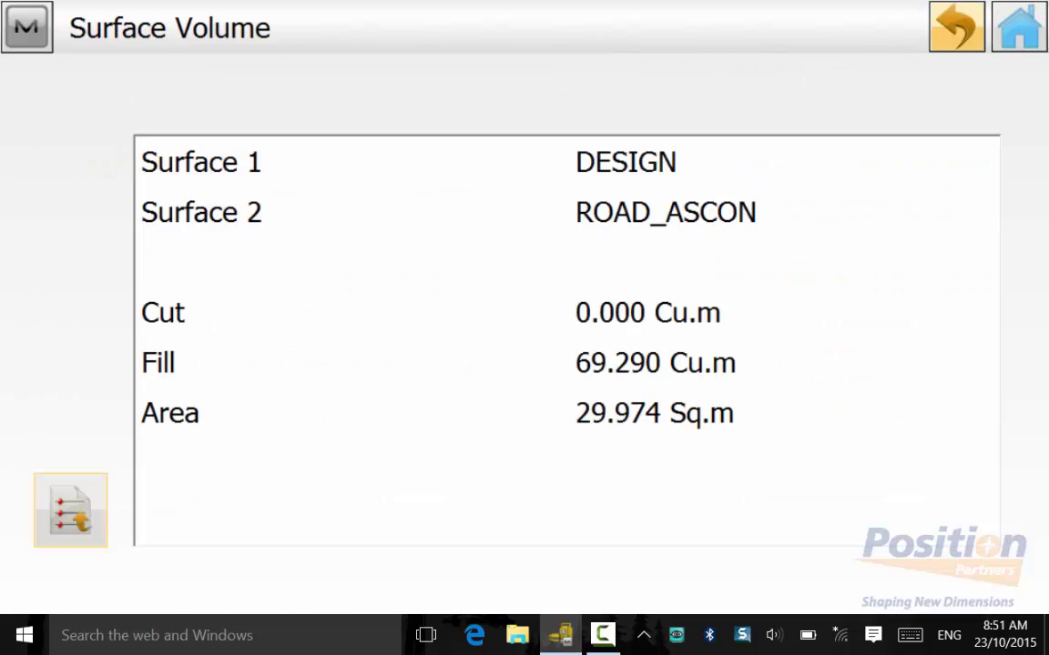
{"action": "left_click", "coordinate": [956, 27]}
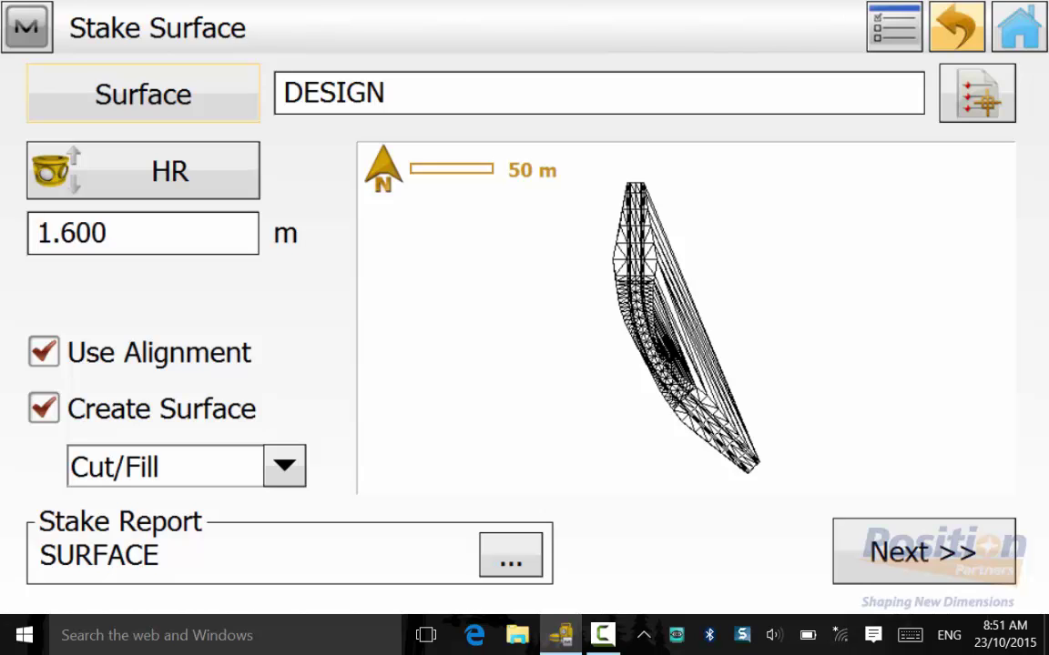
- Set the stakeout reference to Road using ROAD, disable Create Surface and start the stakeout
{"action": "left_click", "coordinate": [143, 94]}
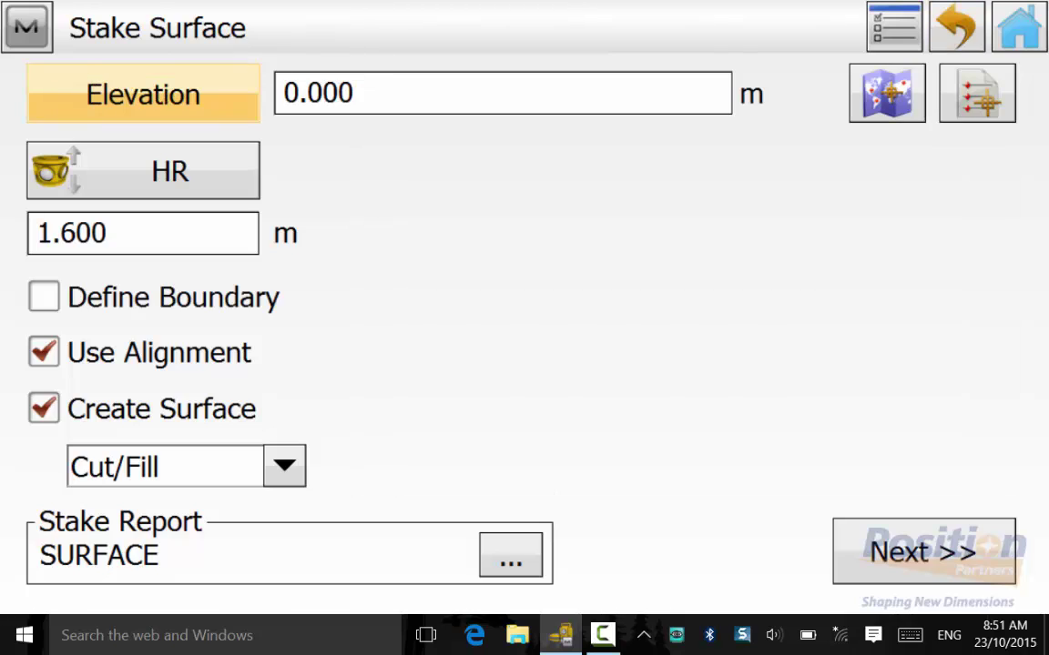
{"action": "left_click", "coordinate": [143, 94]}
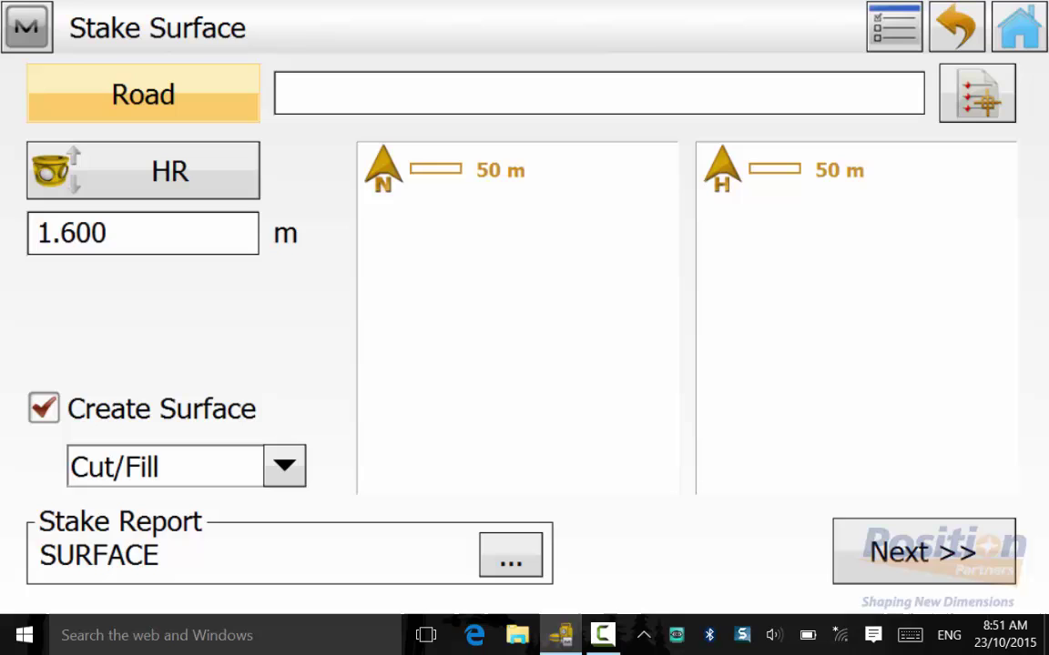
{"action": "left_click", "coordinate": [977, 94]}
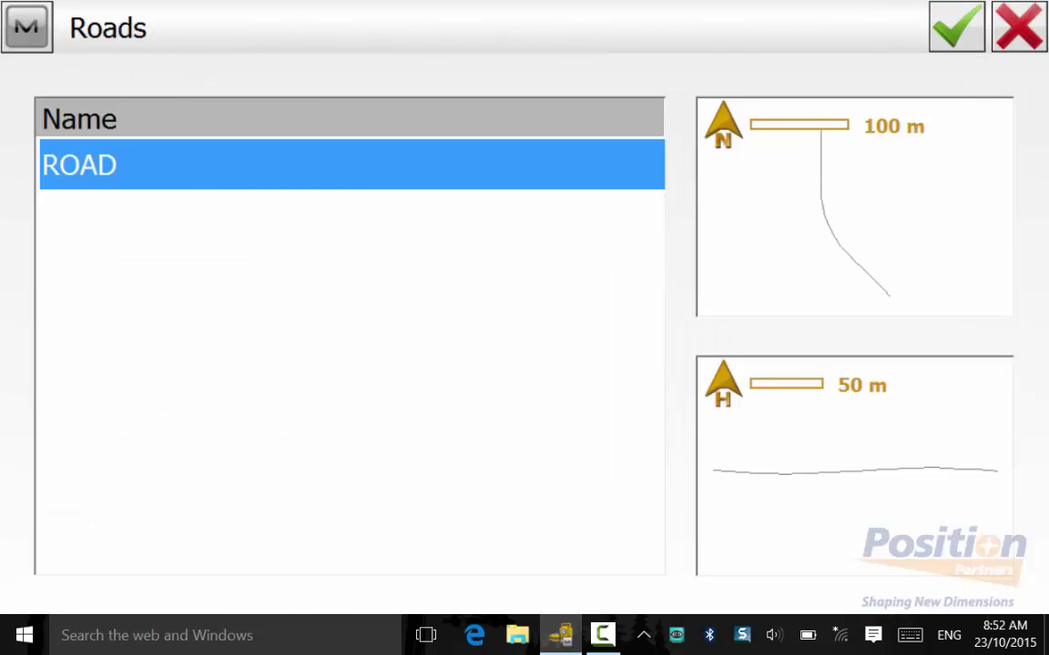
{"action": "left_click", "coordinate": [956, 27]}
{"action": "left_click", "coordinate": [44, 409]}
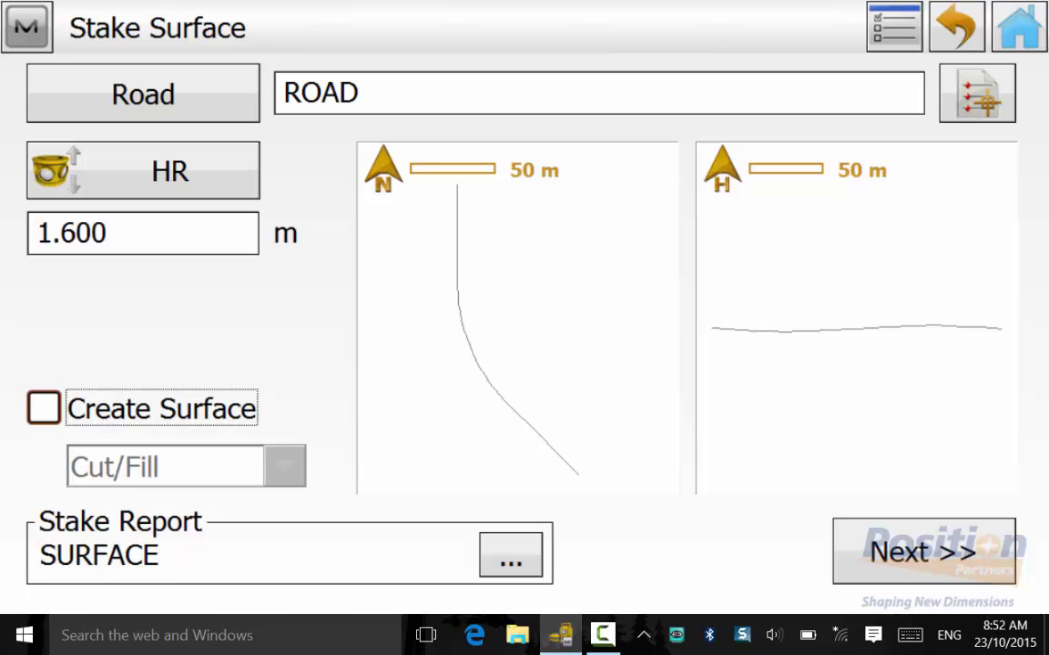
{"action": "left_click", "coordinate": [923, 552]}
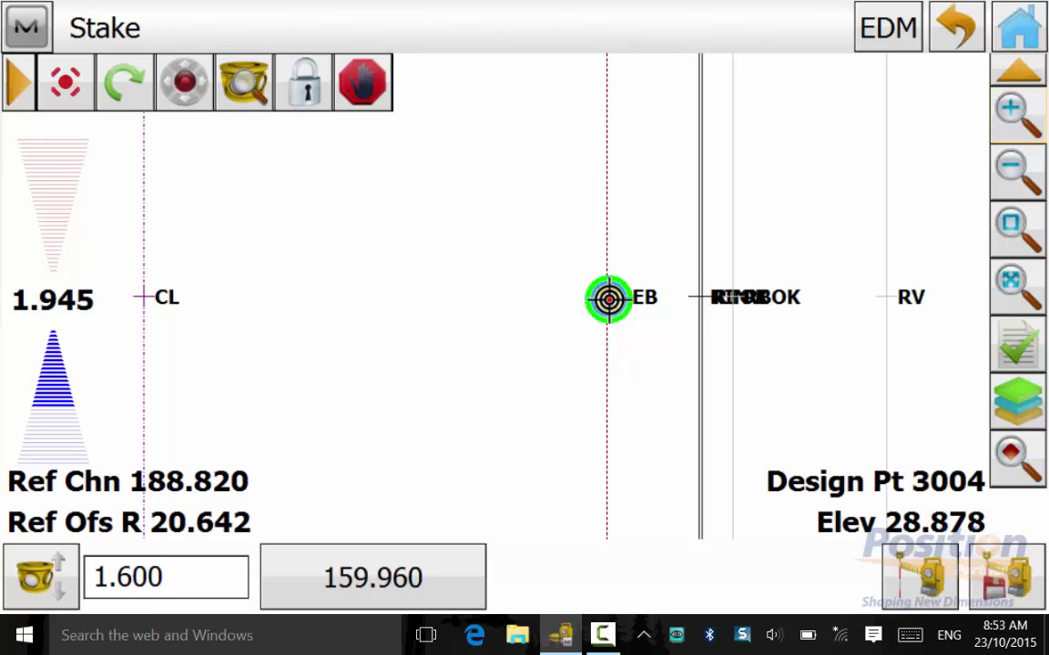
- Keep Reference Centerline Chainage as a stakeout readout, and measure and store the REB stake near chainage 160 after checking its mark
{"action": "left_click", "coordinate": [128, 481]}
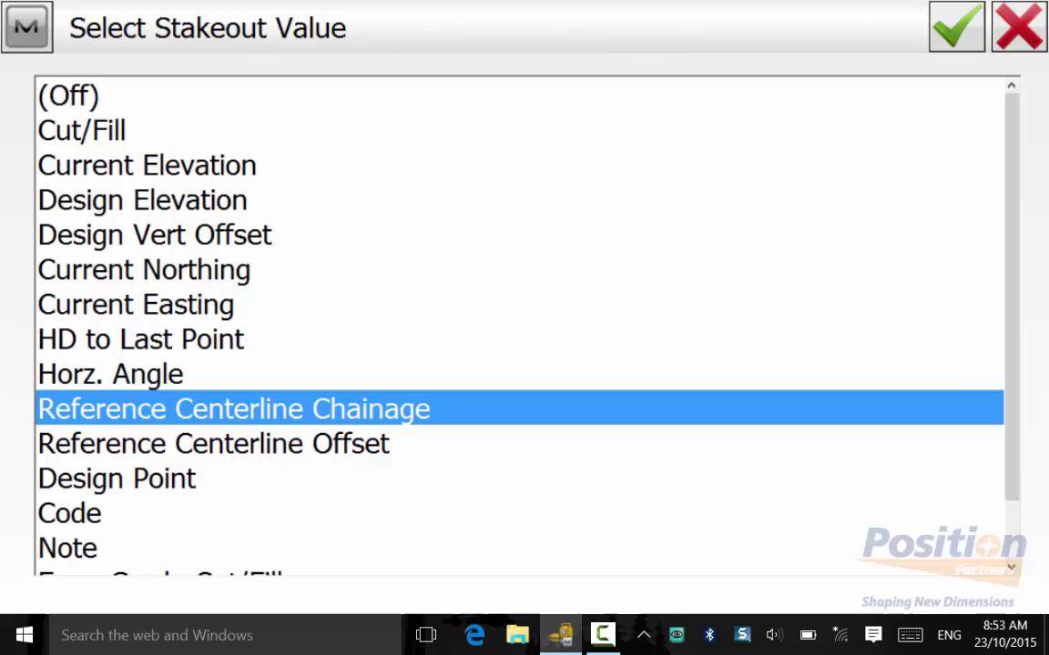
{"action": "left_click", "coordinate": [957, 27]}
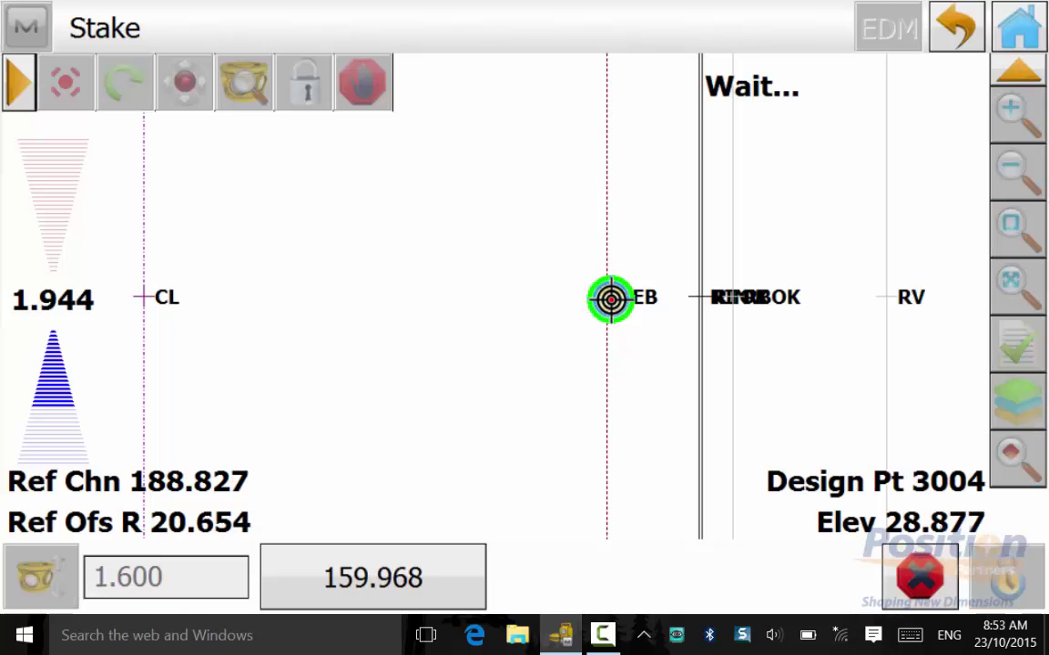
{"action": "left_click", "coordinate": [1006, 577]}
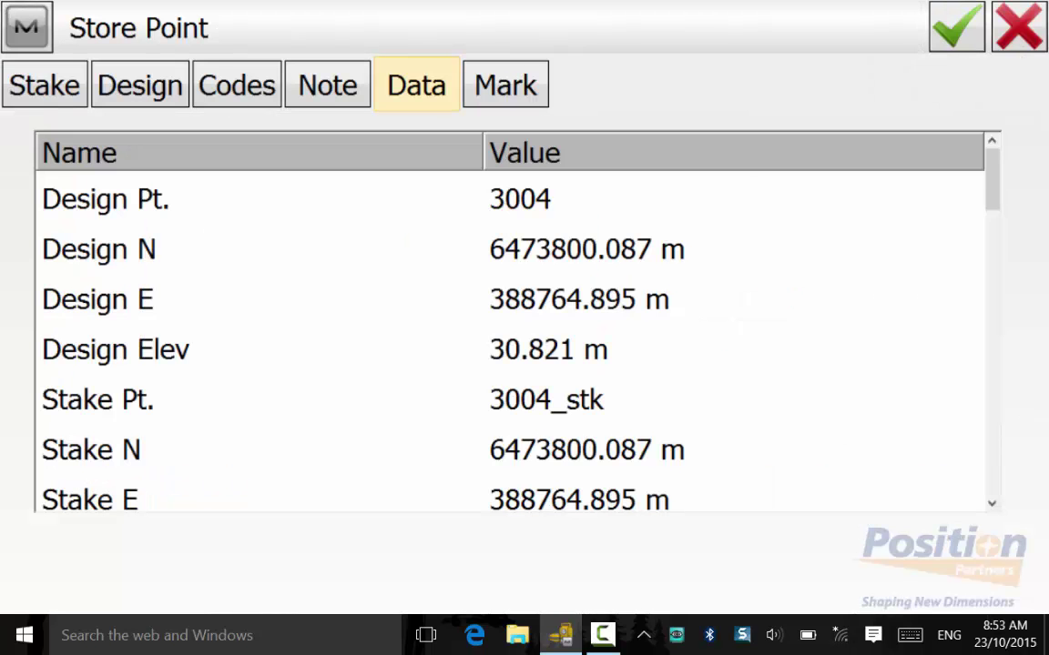
{"action": "left_click", "coordinate": [505, 86]}
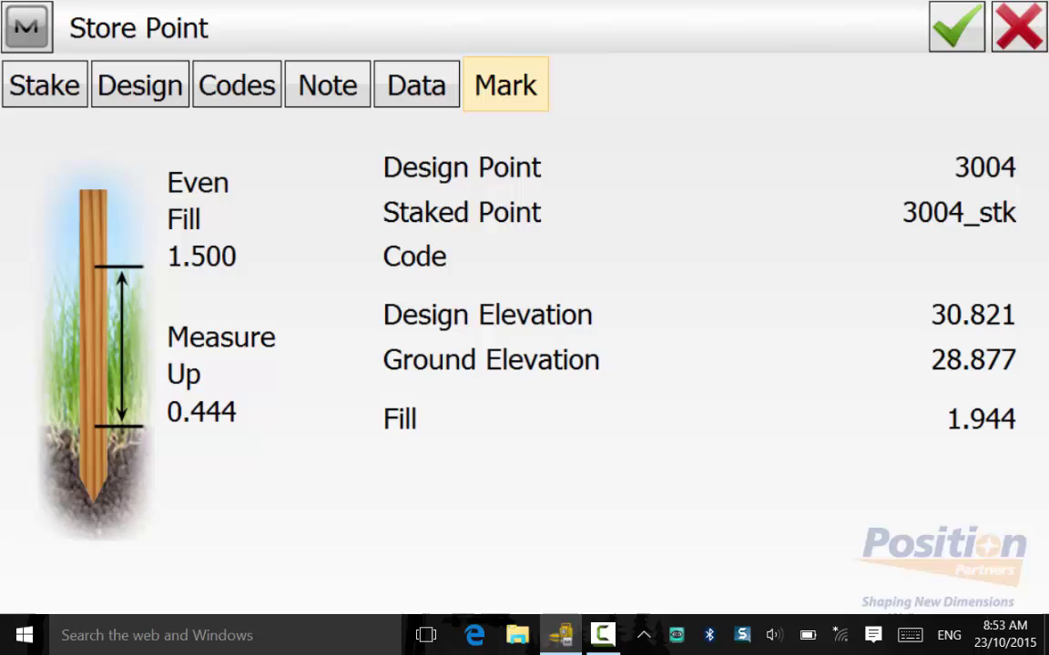
{"action": "key", "text": "Return"}
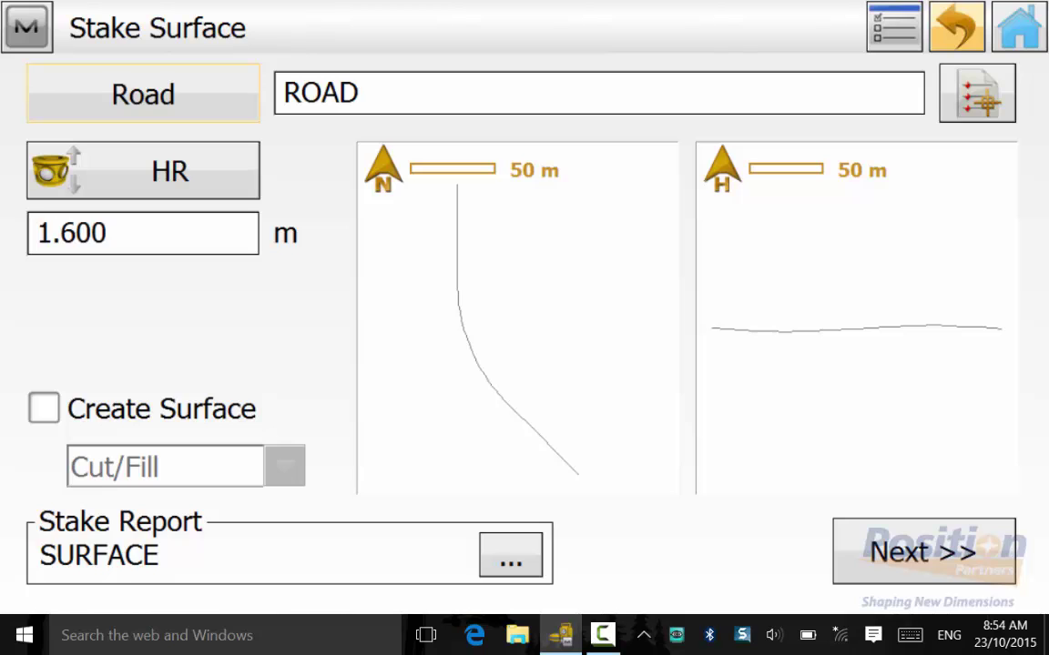
- Examine all columns of the SURFACE stake report for the stored points, and return to the home screen
{"action": "left_click", "coordinate": [27, 26]}
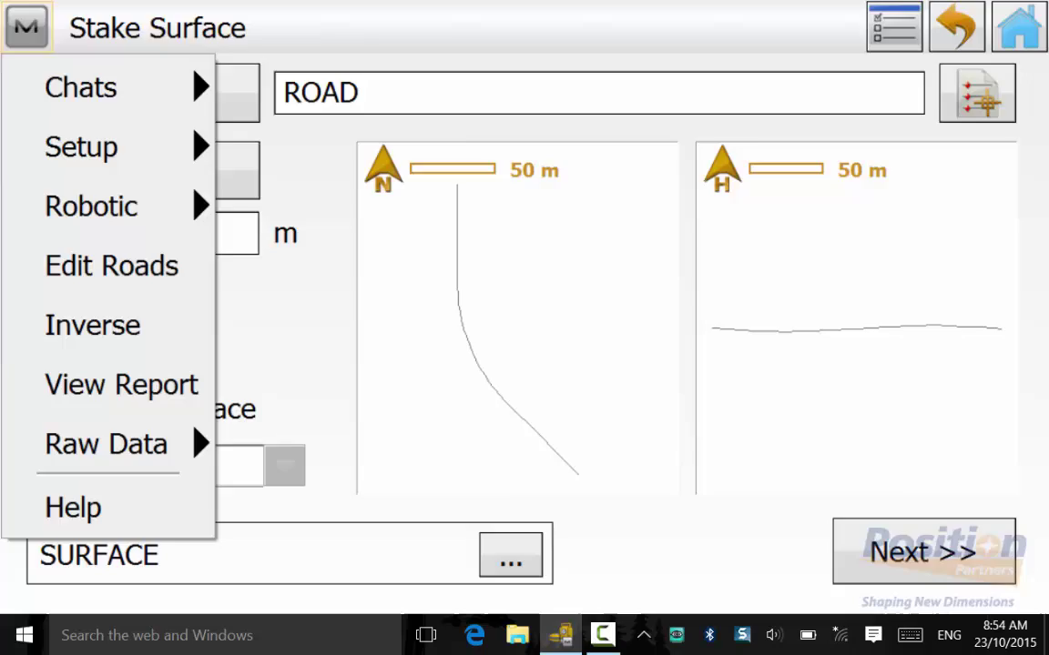
{"action": "left_click", "coordinate": [121, 384]}
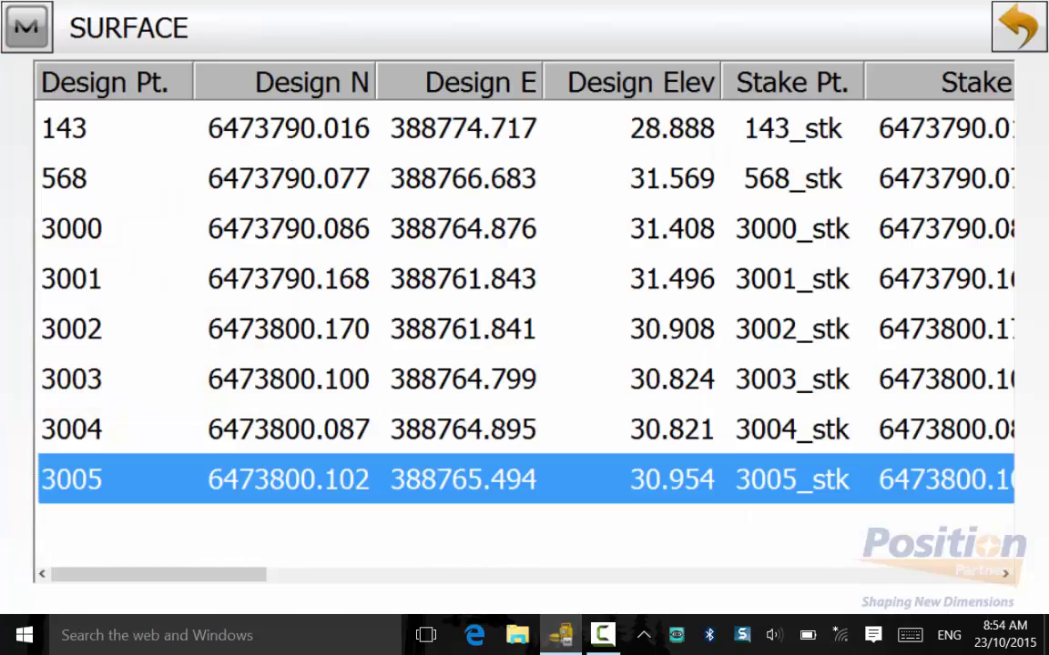
{"action": "left_click_drag", "start_coordinate": [143, 575], "coordinate": [310, 575]}
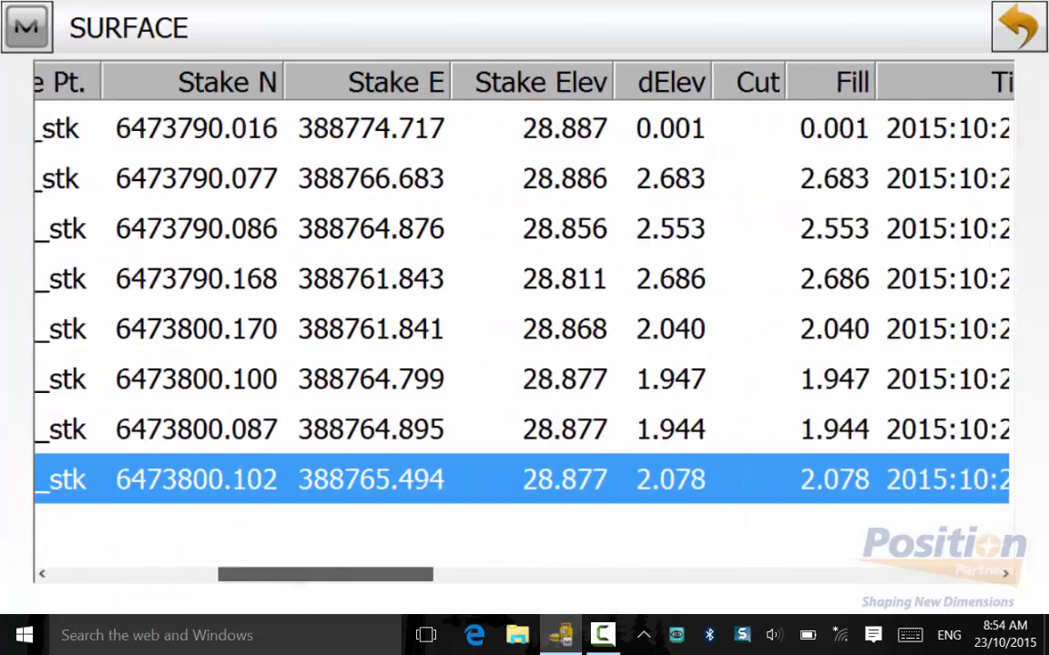
{"action": "scroll", "coordinate": [524, 291], "scroll_direction": "right", "scroll_amount": 15}
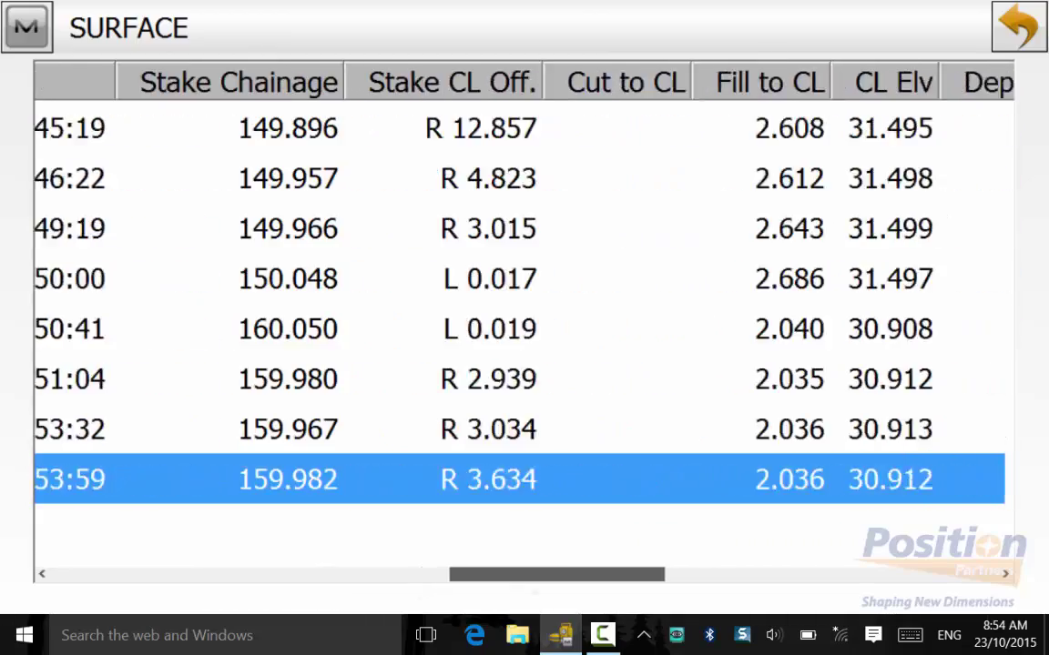
{"action": "scroll", "coordinate": [523, 291], "scroll_direction": "right", "scroll_amount": 15}
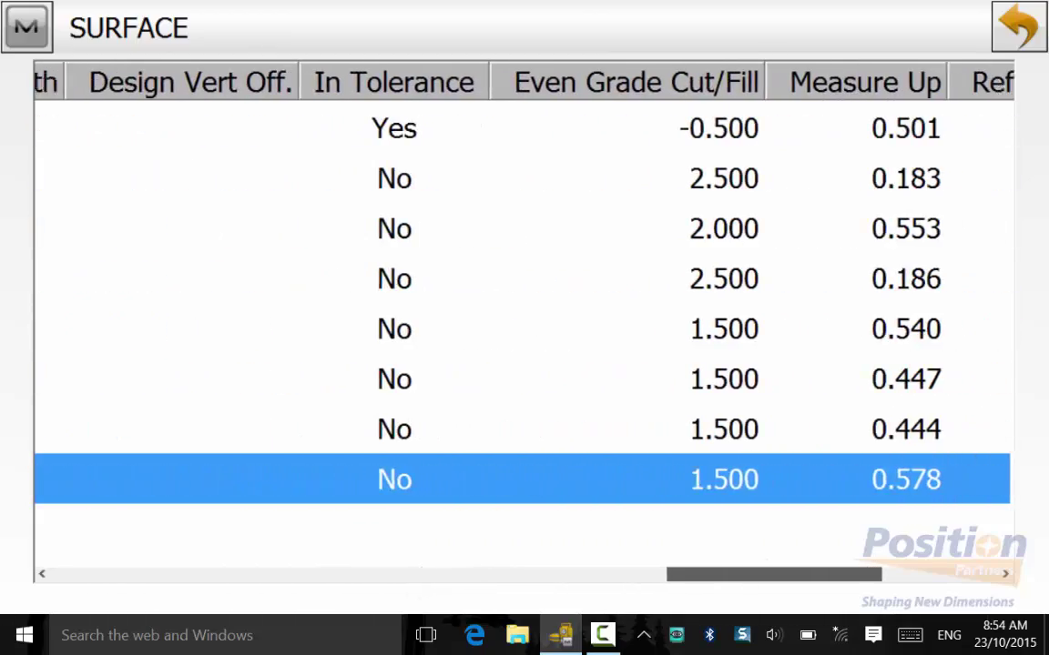
{"action": "scroll", "coordinate": [524, 291], "scroll_direction": "right", "scroll_amount": 10}
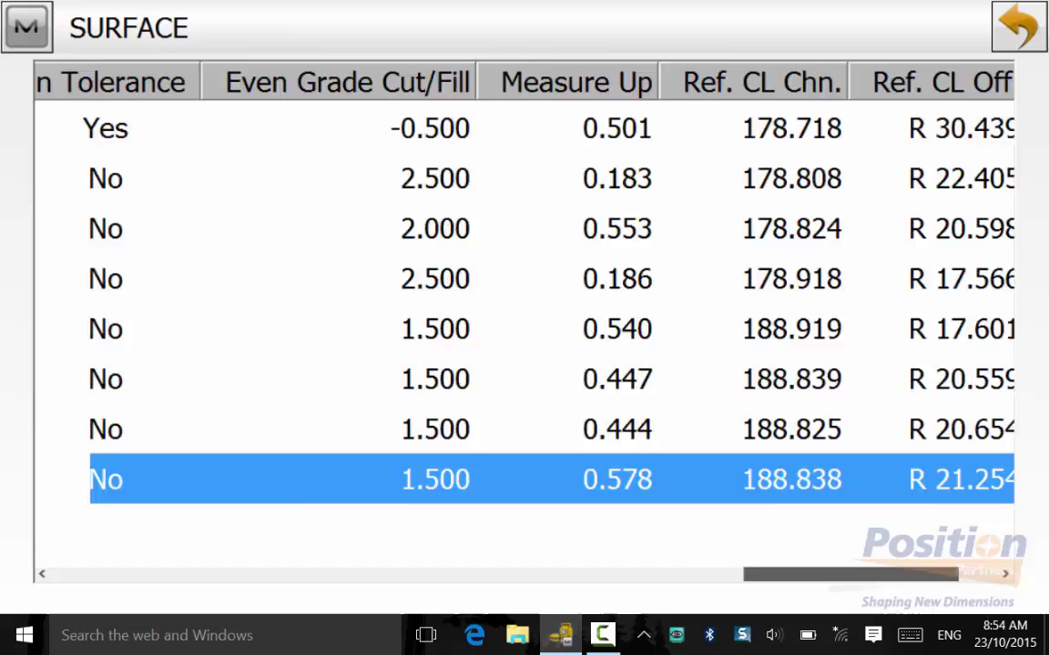
{"action": "scroll", "coordinate": [524, 291], "scroll_direction": "left", "scroll_amount": 20}
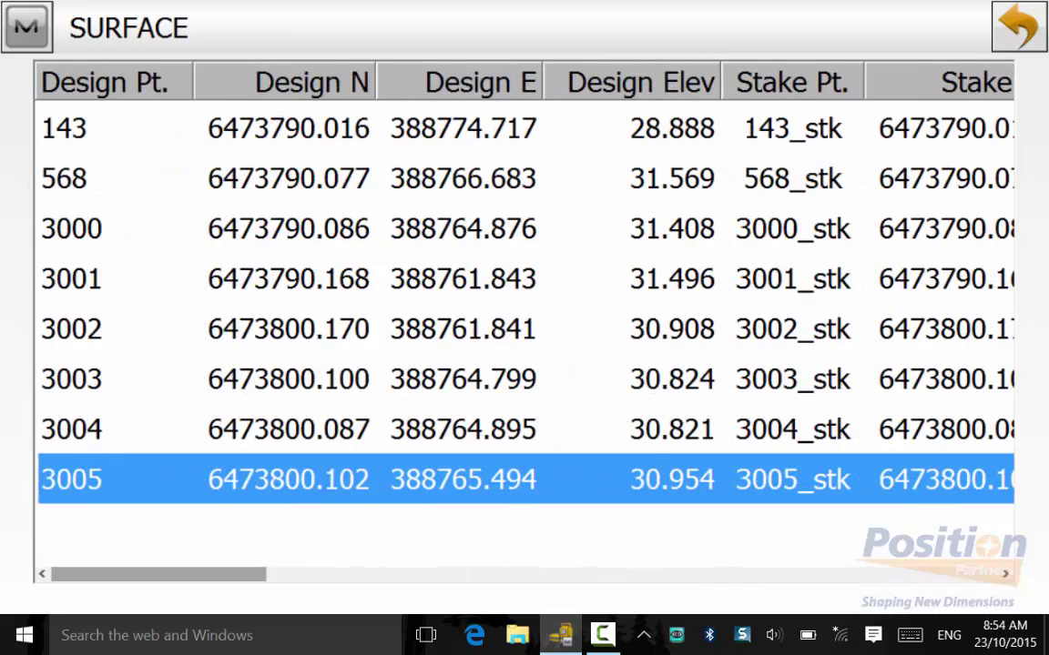
{"action": "left_click", "coordinate": [1019, 27]}
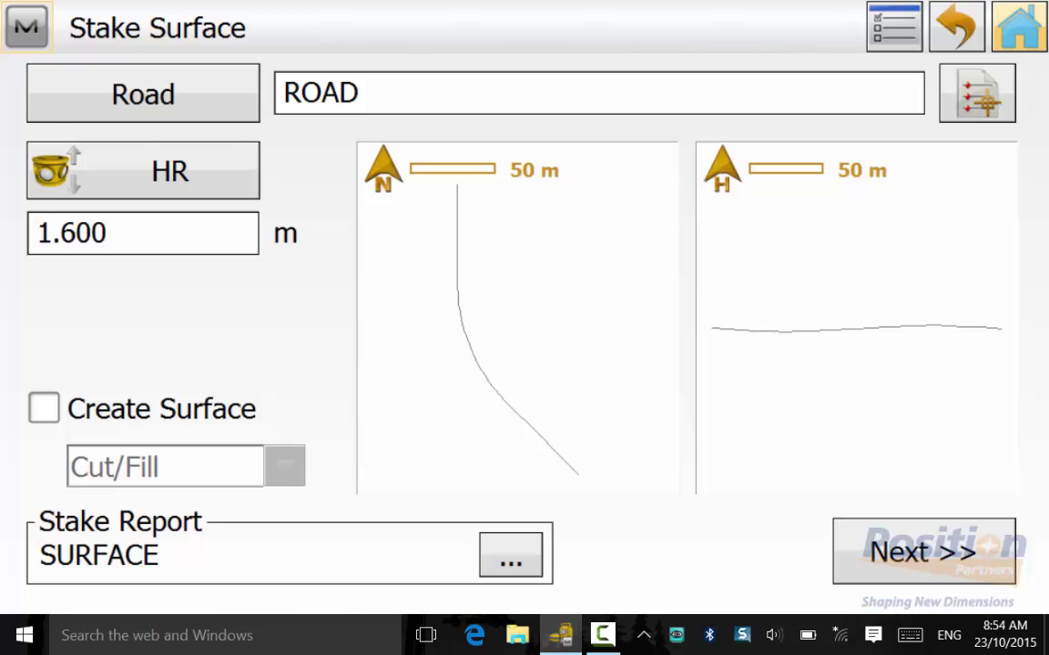
{"action": "key", "text": "Escape"}
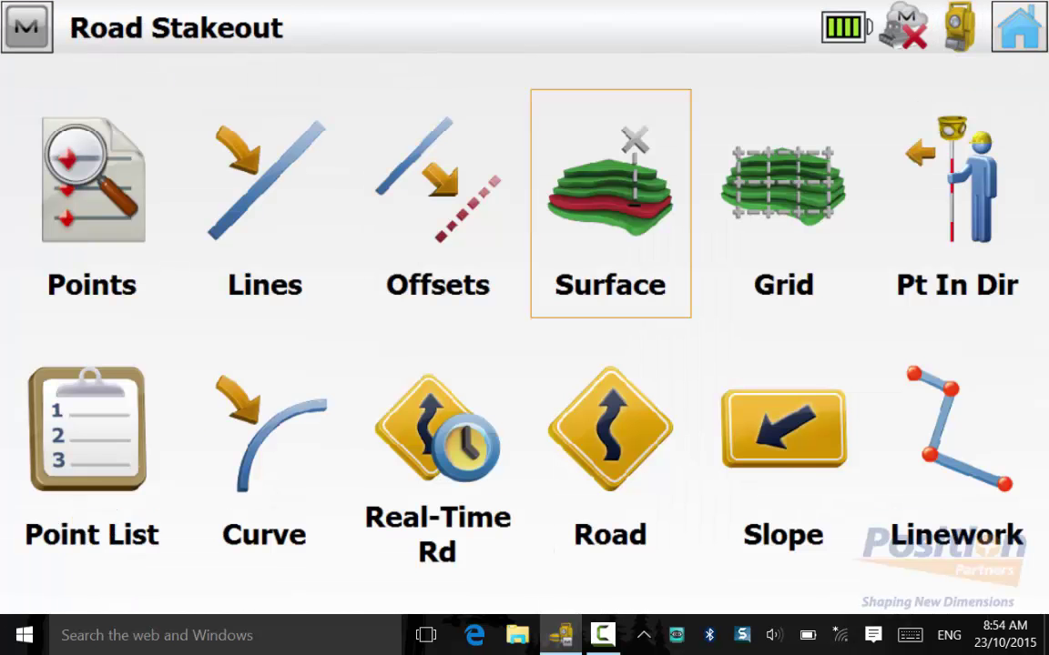
{"action": "key", "text": "Escape"}
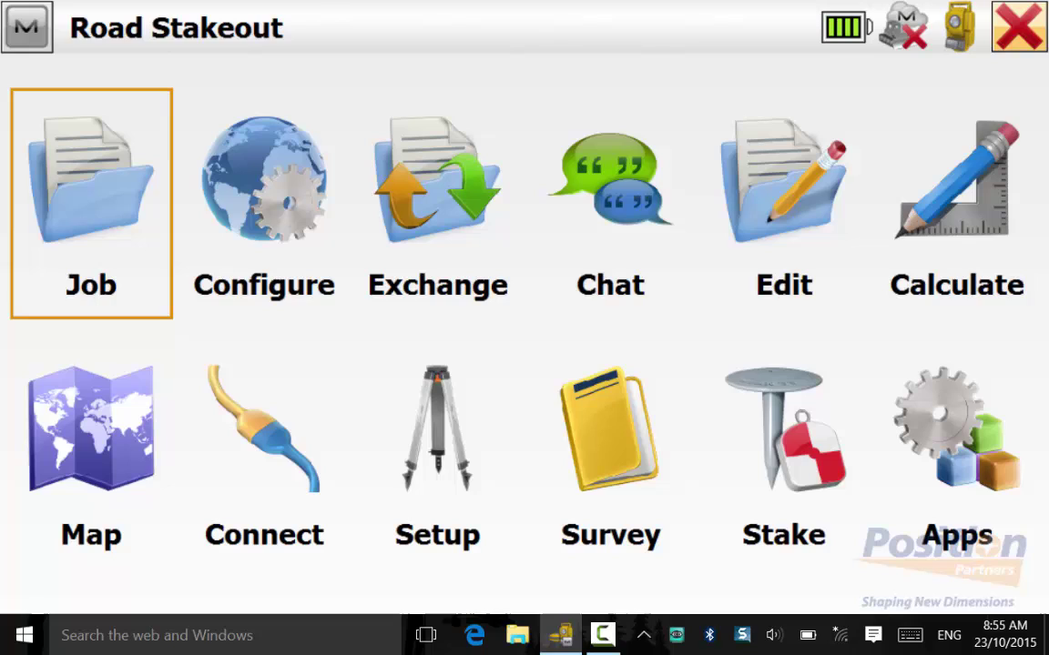